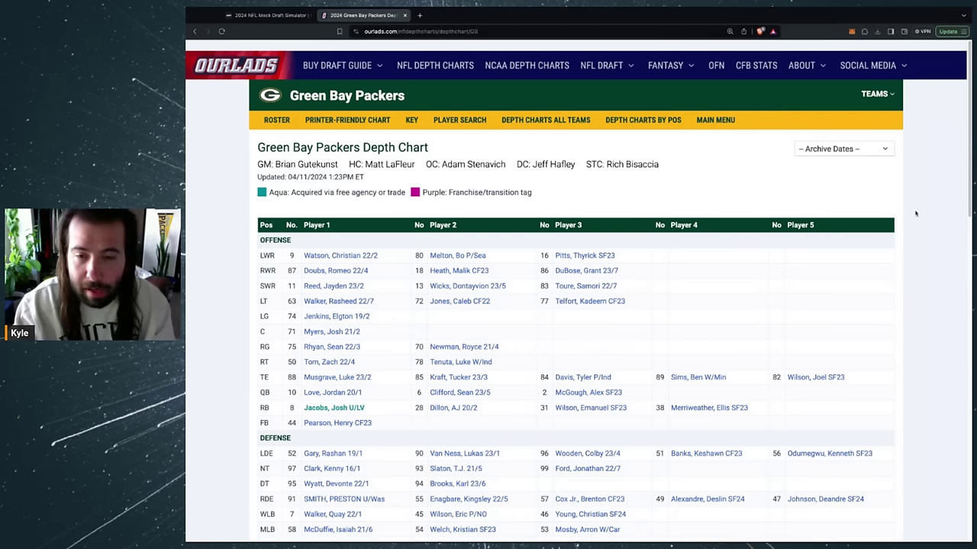
- Examine the offense section of the Green Bay Packers depth chart, including the receivers
key(ctrl+plus)
key(ctrl+plus)
key(ctrl+plus)
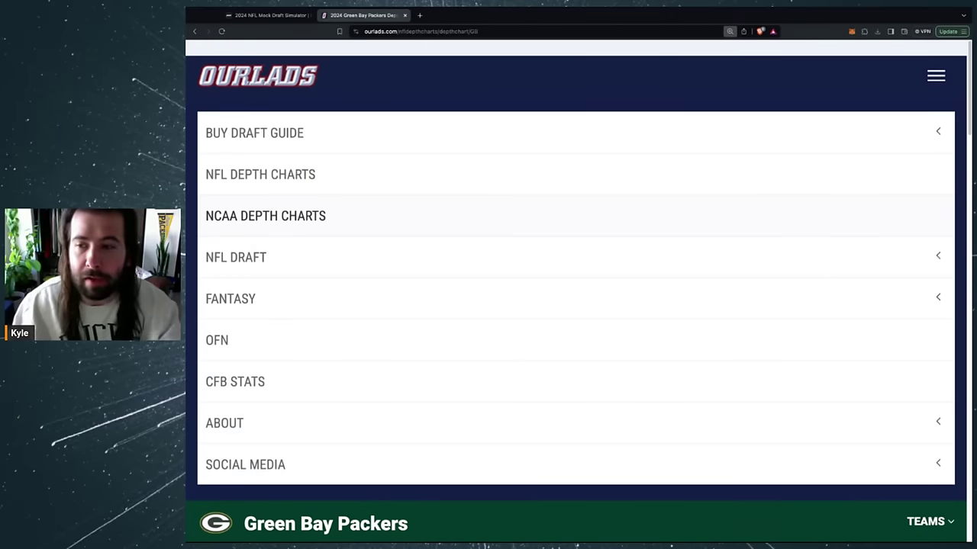
key(ctrl+0)
scroll(697, 280, down, 2)
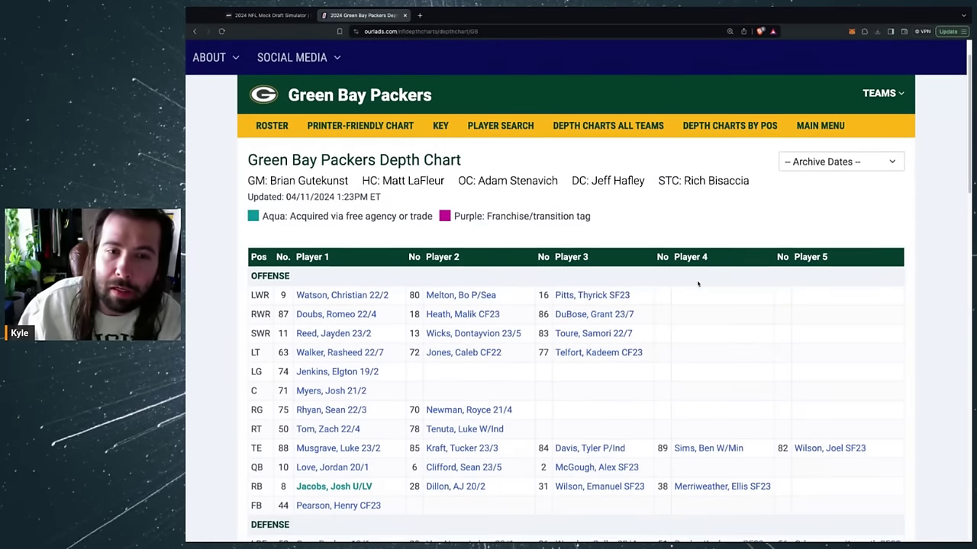
scroll(697, 284, down, 1)
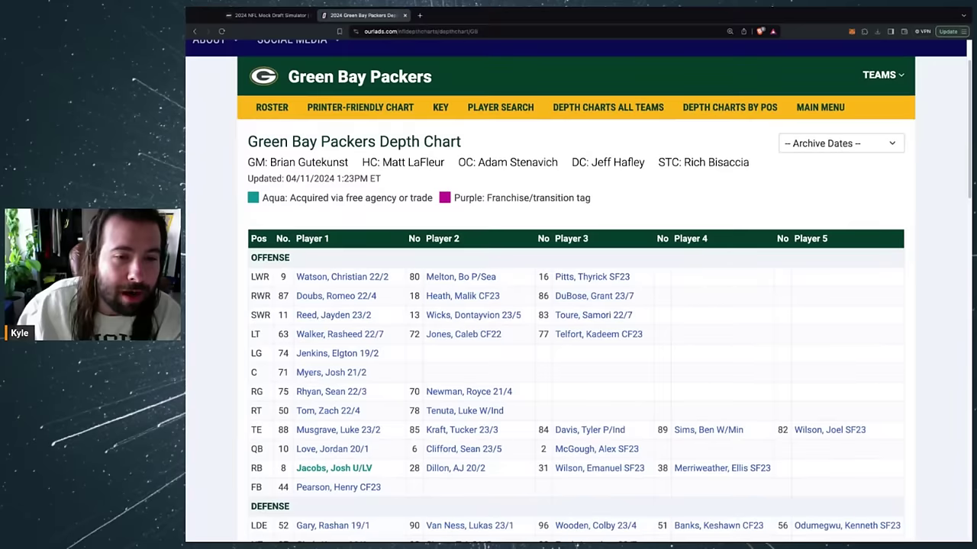
scroll(318, 247, down, 2)
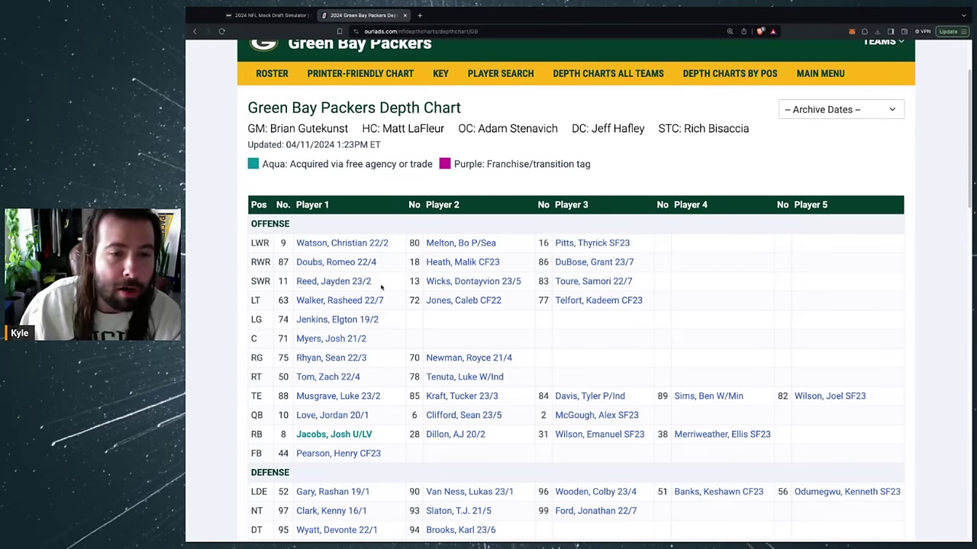
scroll(382, 287, down, 1)
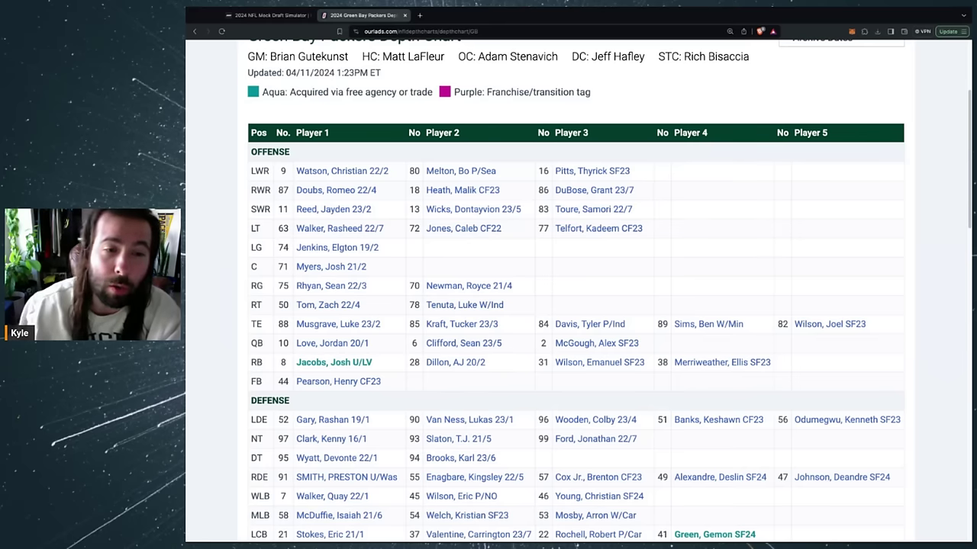
- Highlight the right guard position and examine the offensive line, backfield and defensive rows of the depth chart
double_click(255, 228)
double_click(255, 285)
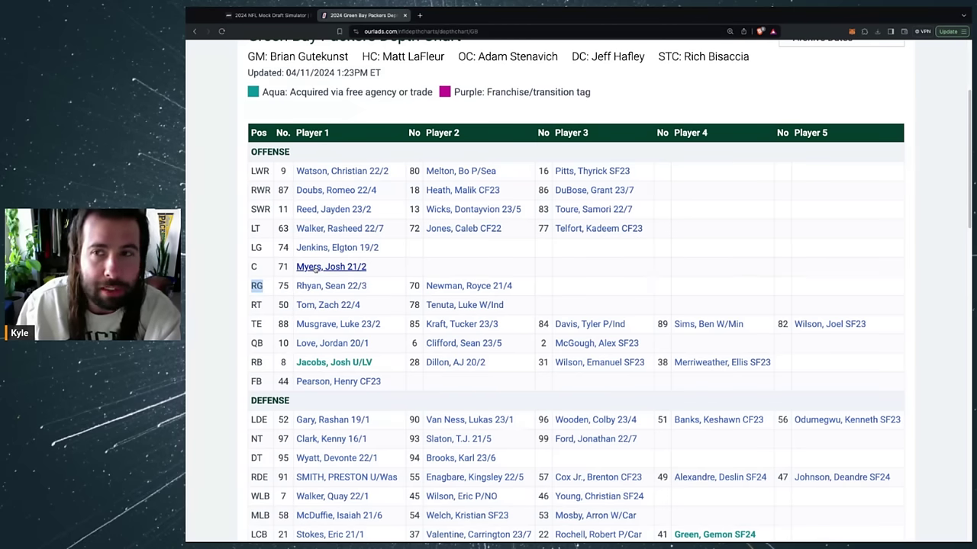
click(315, 267)
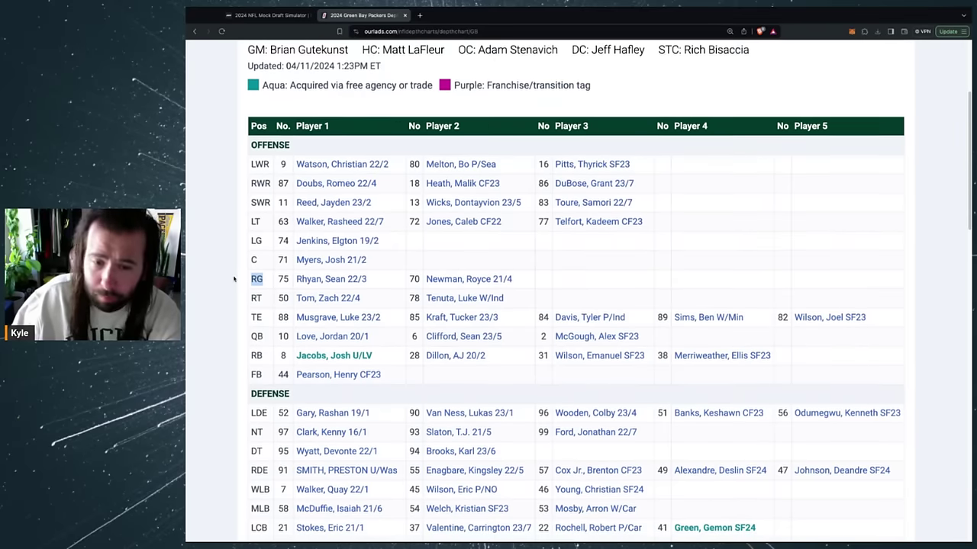
scroll(235, 278, down, 1)
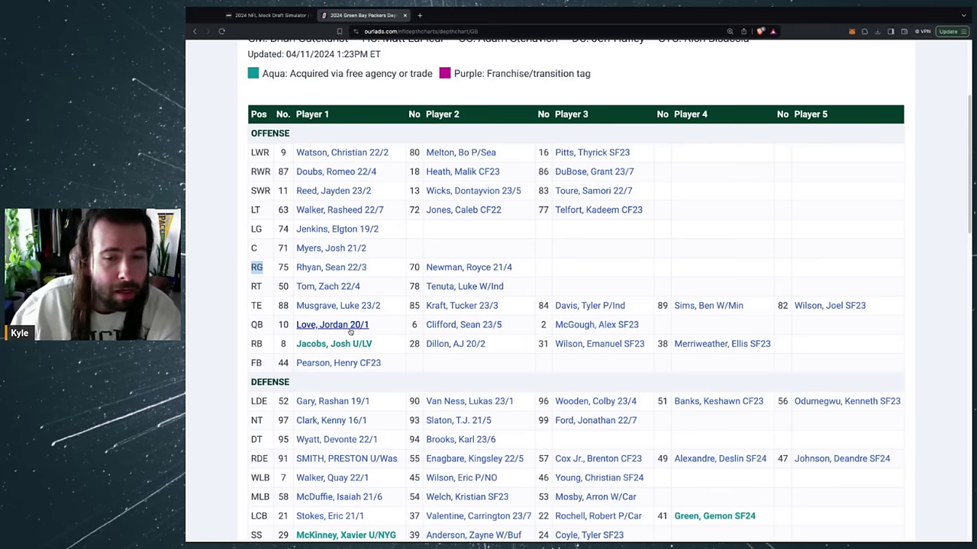
scroll(375, 327, down, 1)
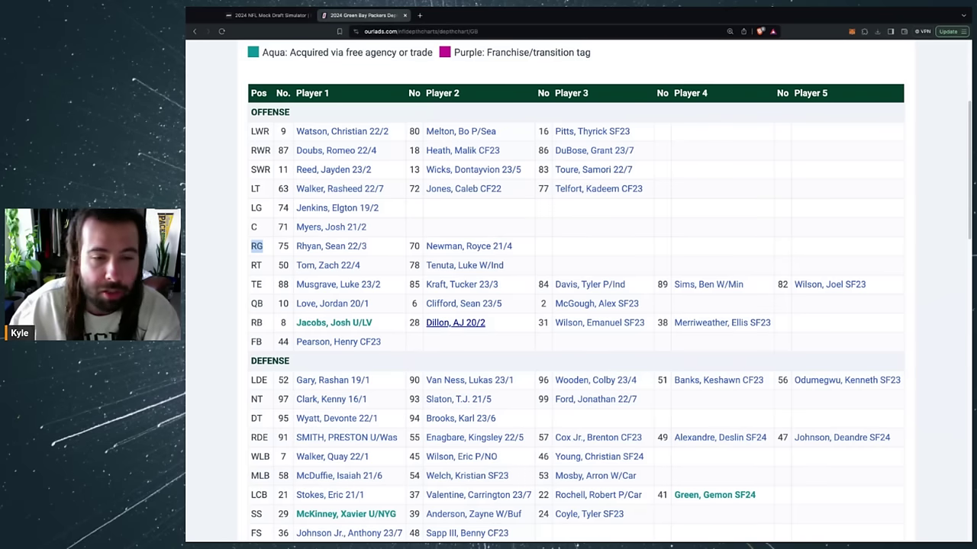
scroll(297, 339, down, 2)
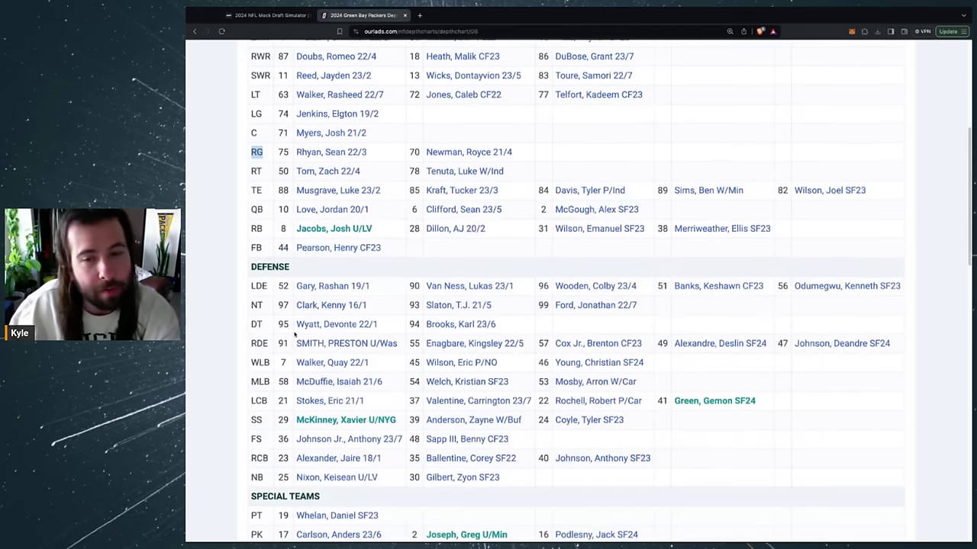
scroll(293, 334, down, 2)
- Highlight the defensive coordinator's name in the depth chart header and examine the defense section
scroll(252, 330, up, 5)
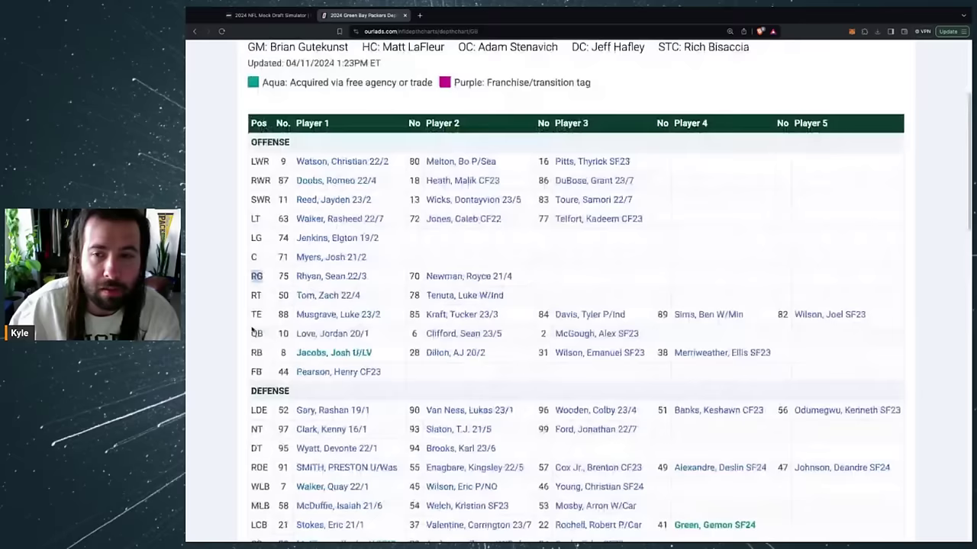
scroll(251, 329, up, 3)
drag(591, 171, 644, 172)
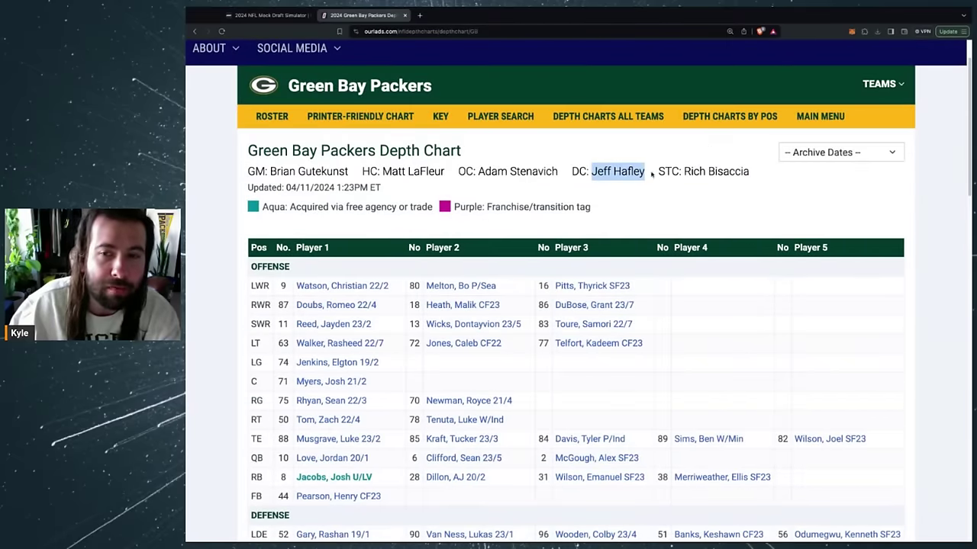
scroll(468, 228, down, 4)
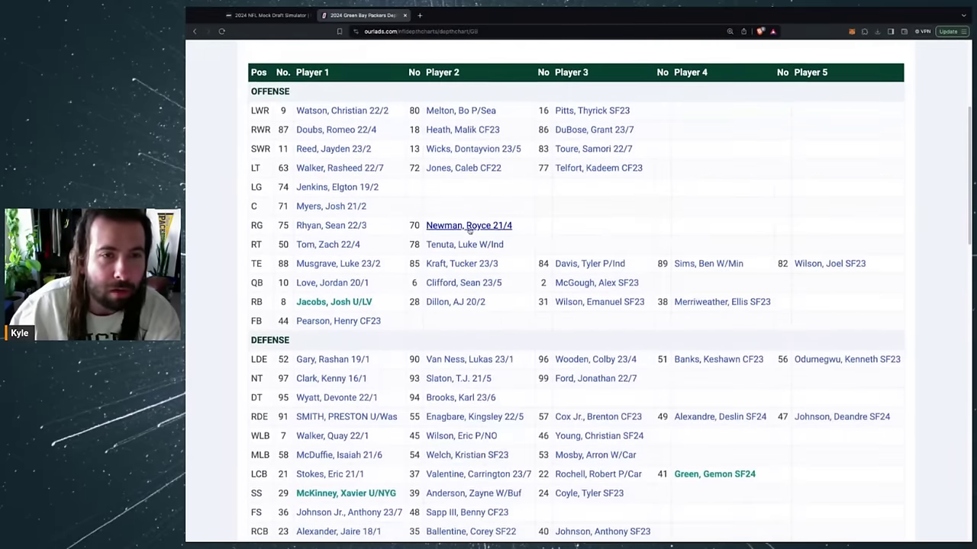
scroll(469, 228, down, 3)
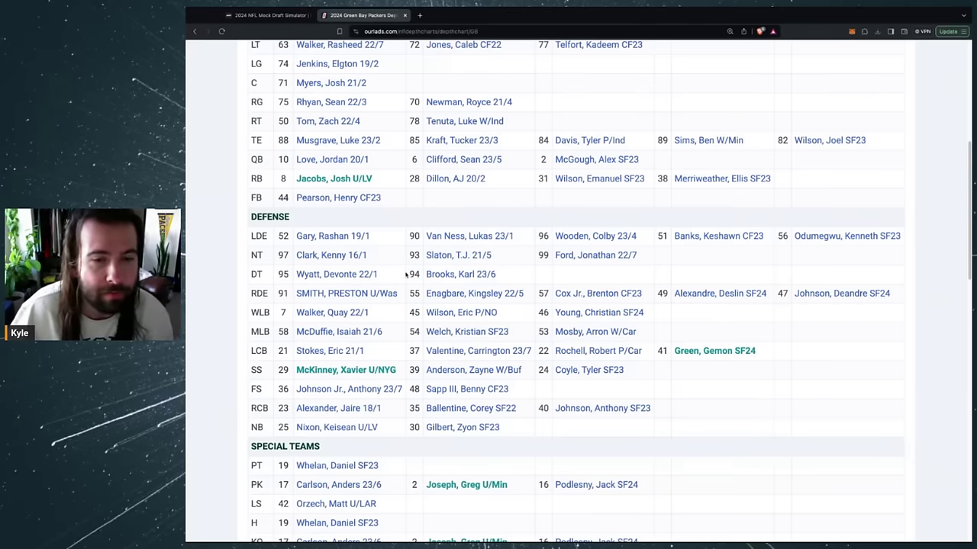
scroll(353, 283, up, 1)
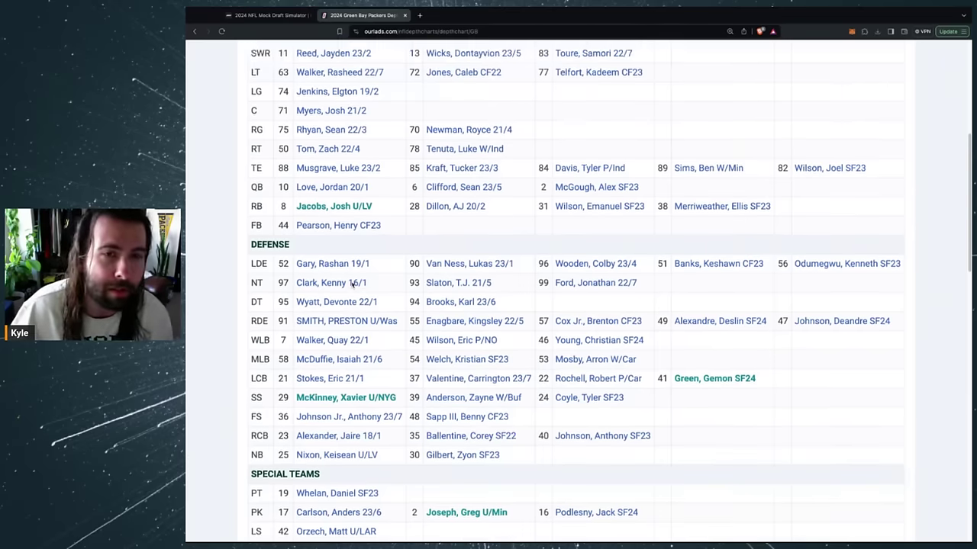
- Close the depth chart page and start the mock draft for the Green Bay Packers without offering a trade
scroll(353, 284, up, 5)
click(404, 15)
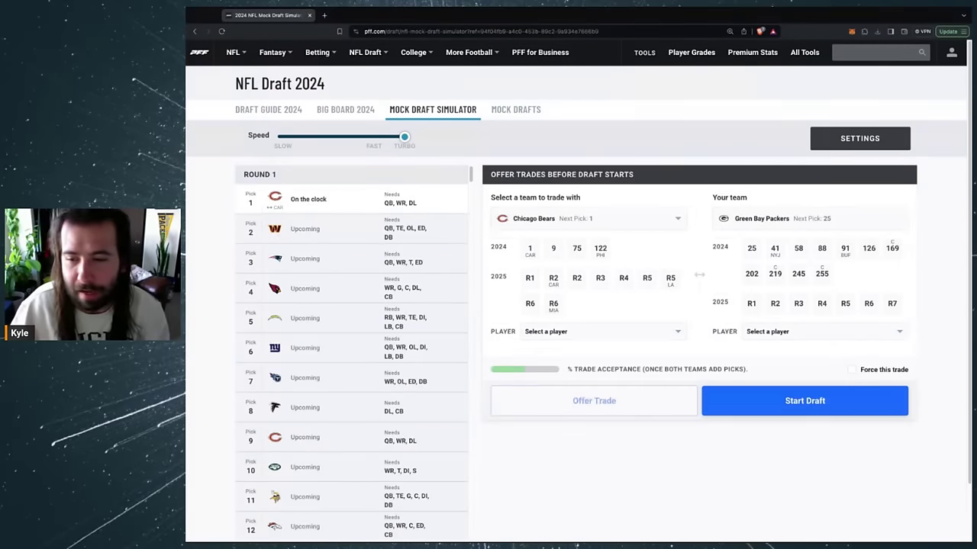
click(748, 403)
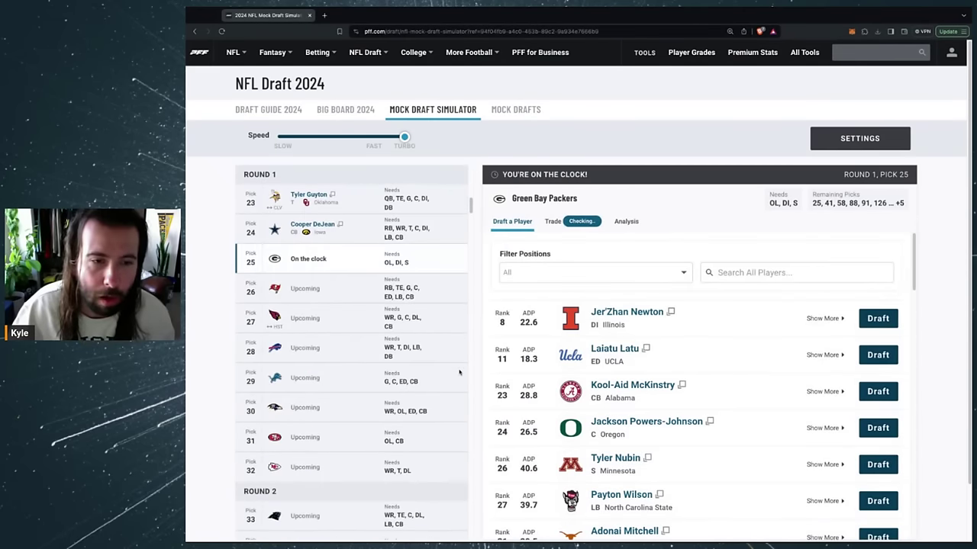
- Review the first-round selections made just before Green Bay's pick 25
scroll(381, 321, up, 3)
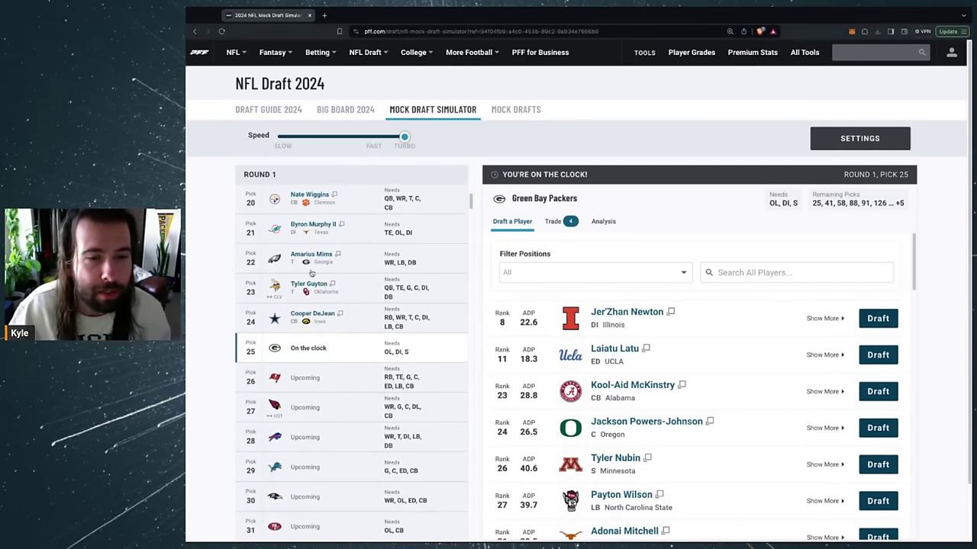
scroll(313, 252, up, 1)
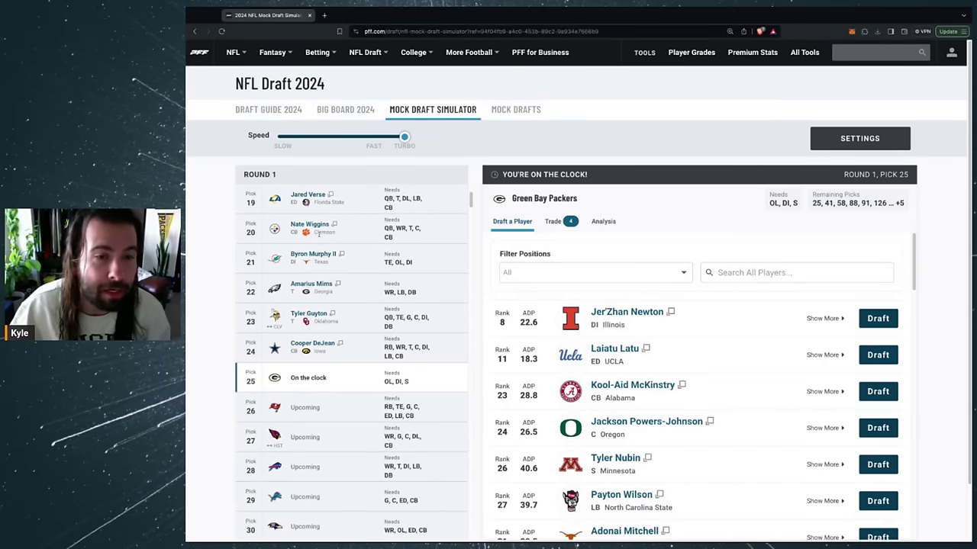
scroll(320, 244, down, 2)
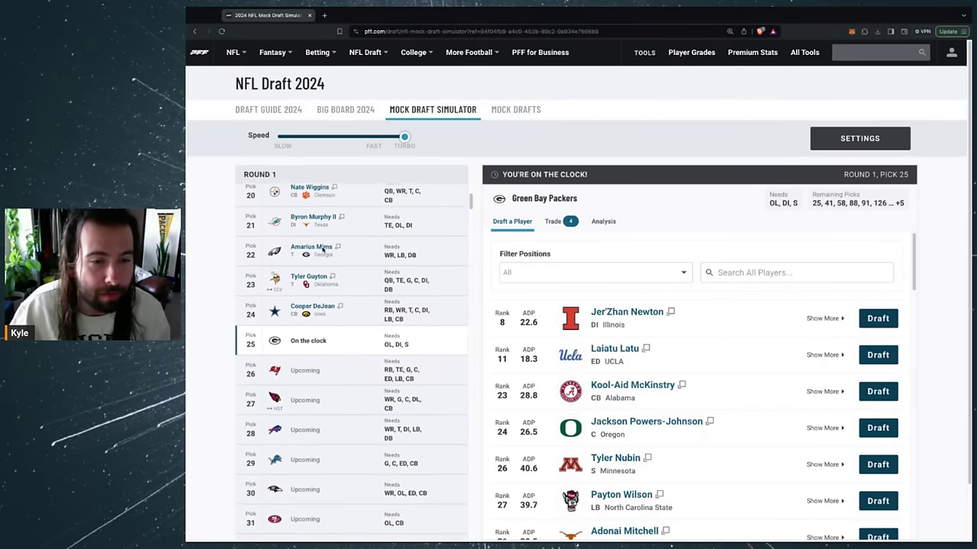
scroll(323, 251, down, 1)
scroll(927, 256, down, 1)
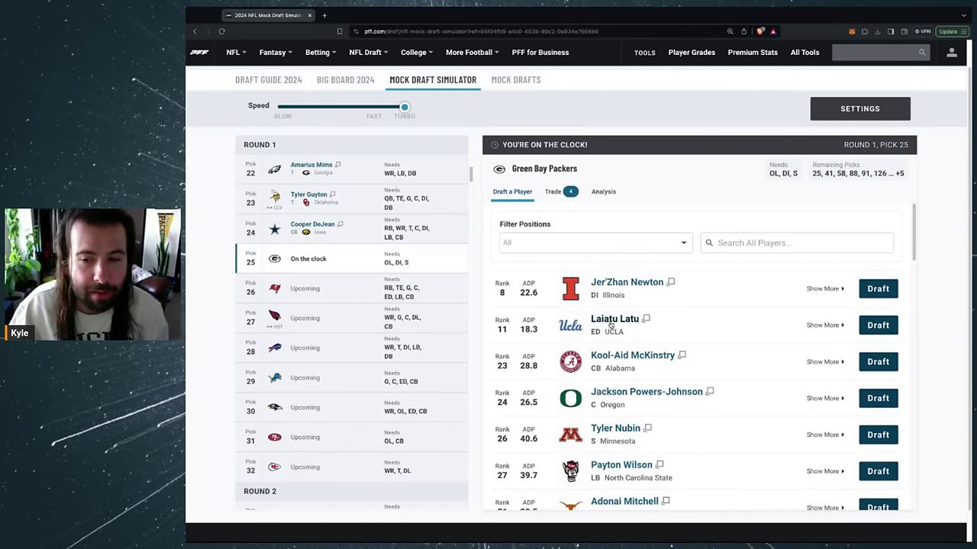
- Read Laiatu Latu's stats and First Look overview, and close the player profile
click(610, 323)
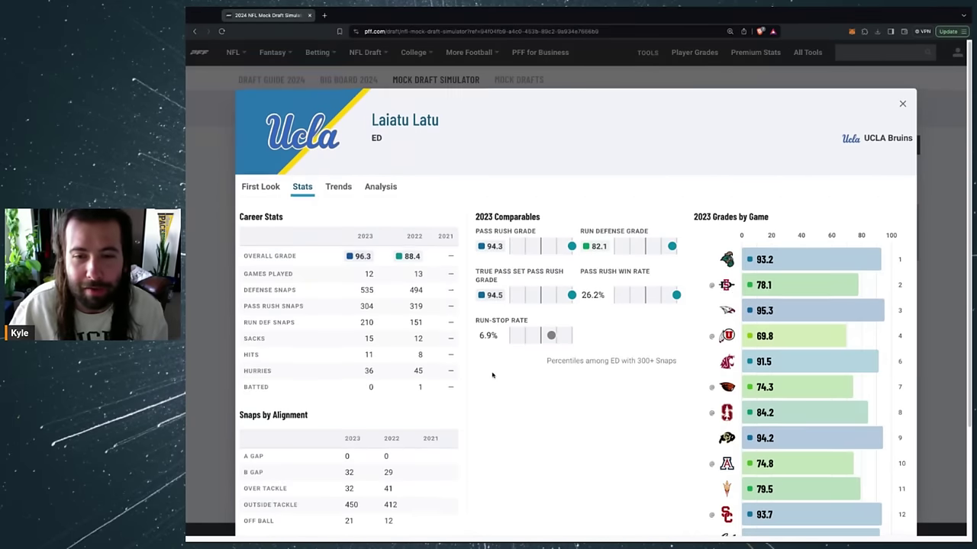
scroll(492, 375, down, 1)
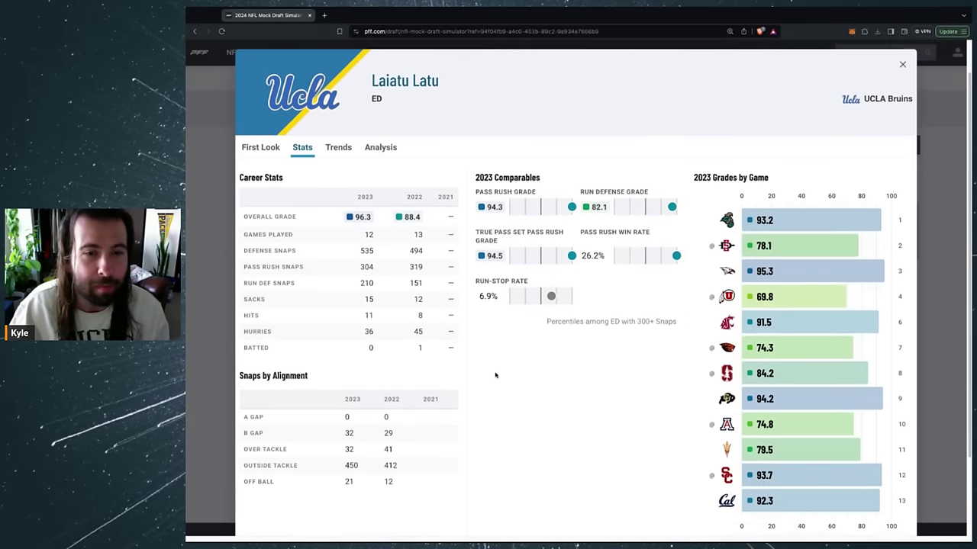
scroll(492, 374, down, 1)
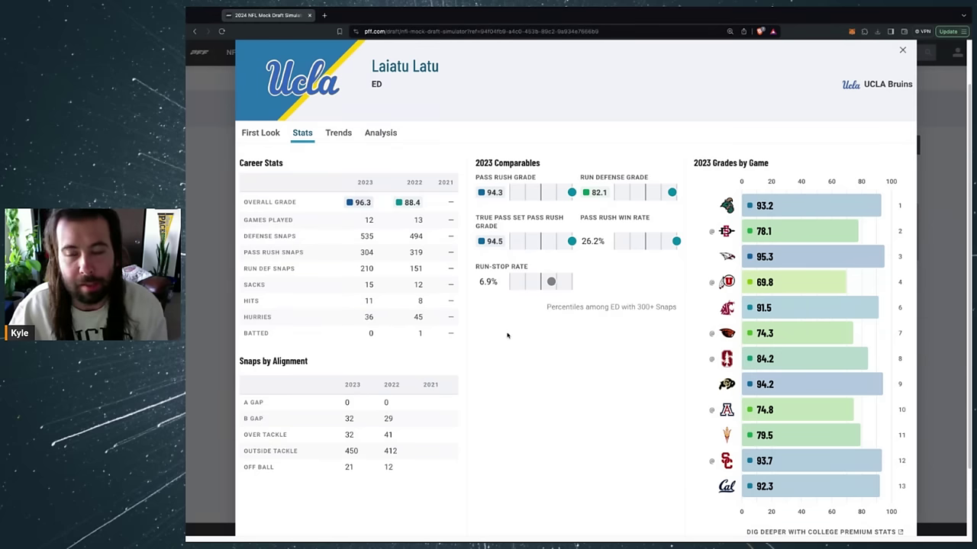
click(254, 135)
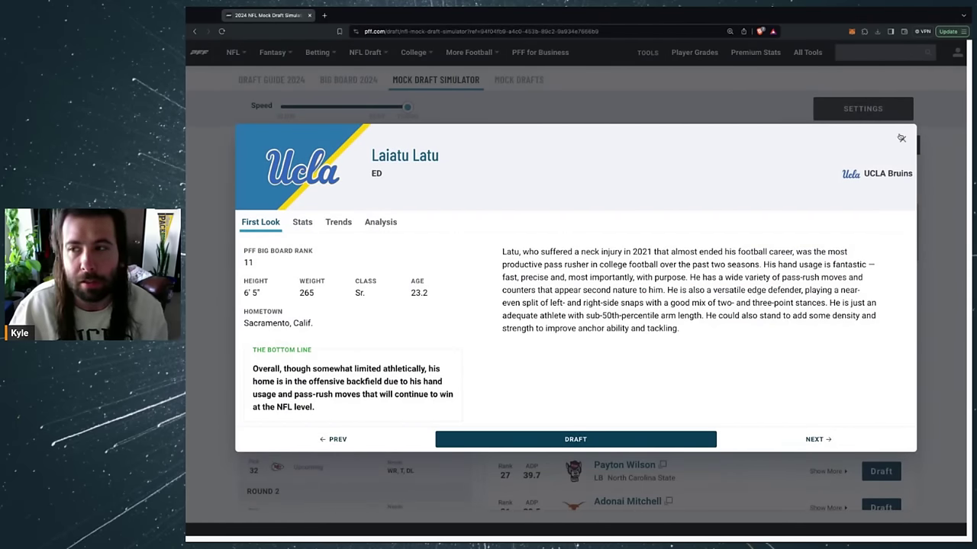
click(901, 142)
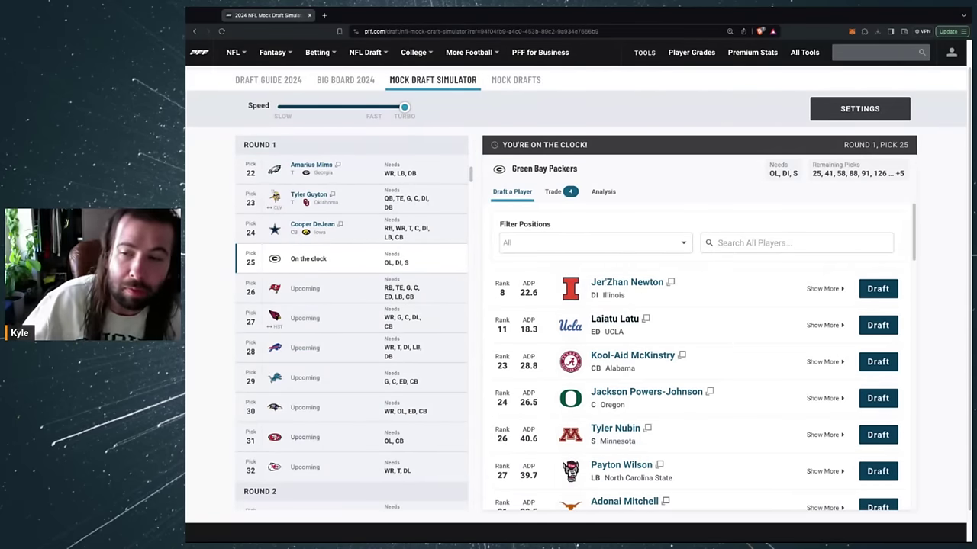
- Look through the available players and draft Laiatu Latu, edge defender from UCLA, with pick 25
scroll(650, 300, down, 1)
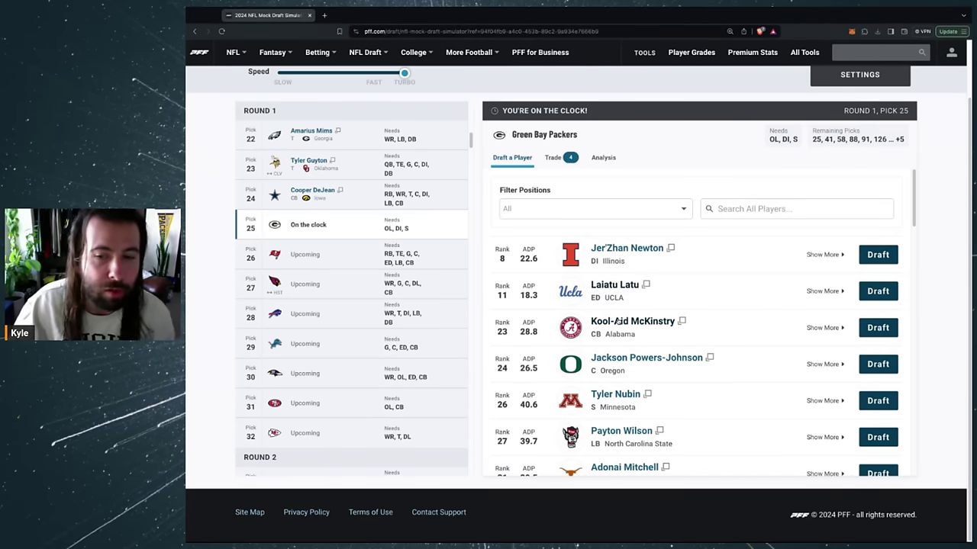
scroll(618, 322, down, 1)
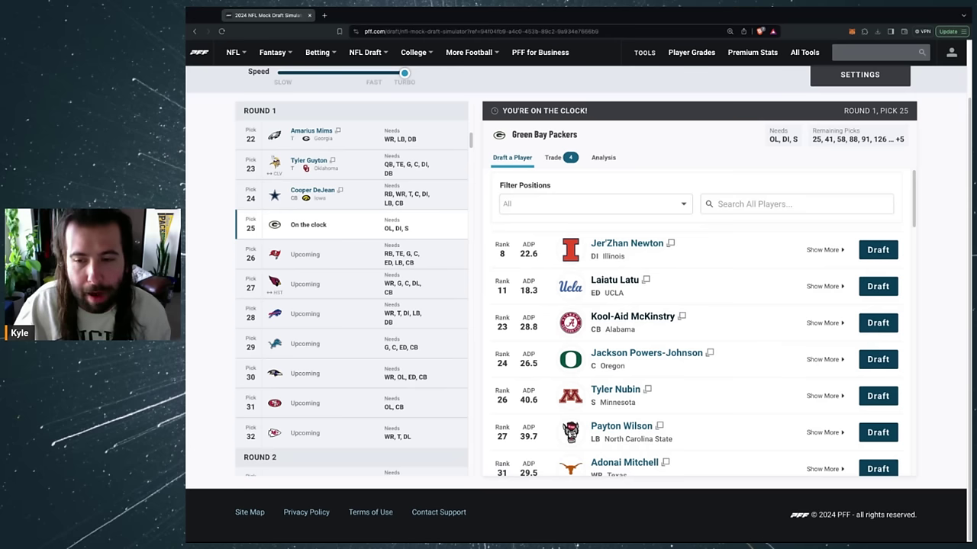
scroll(699, 322, down, 1)
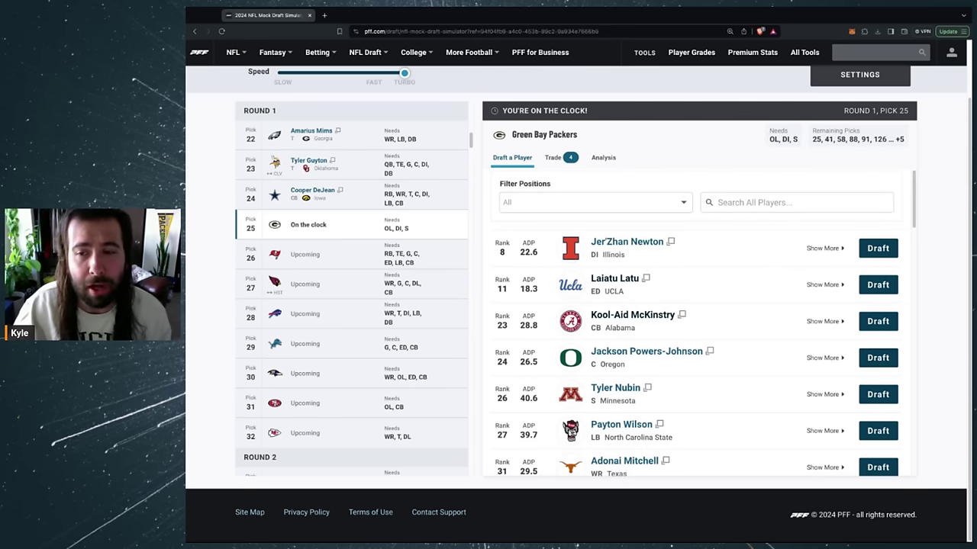
scroll(615, 304, down, 2)
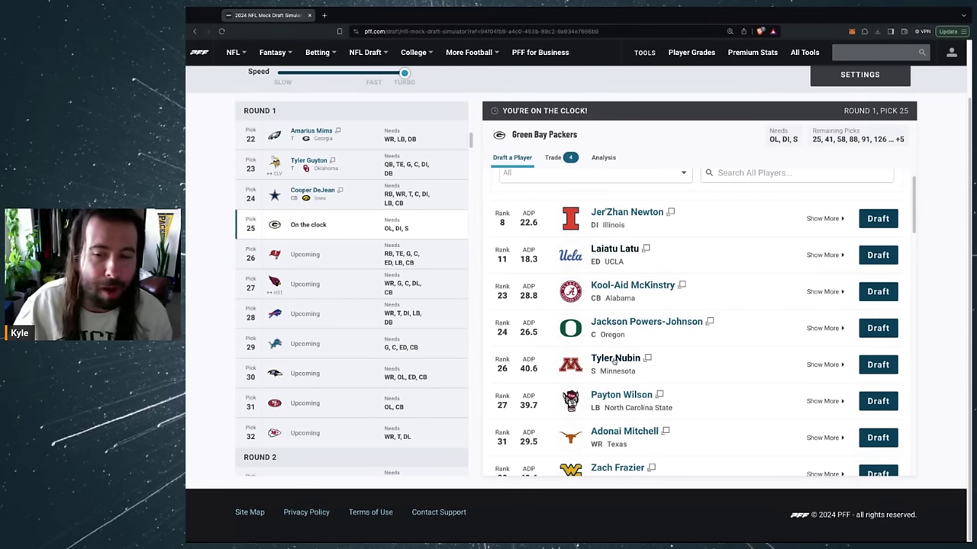
scroll(613, 363, down, 1)
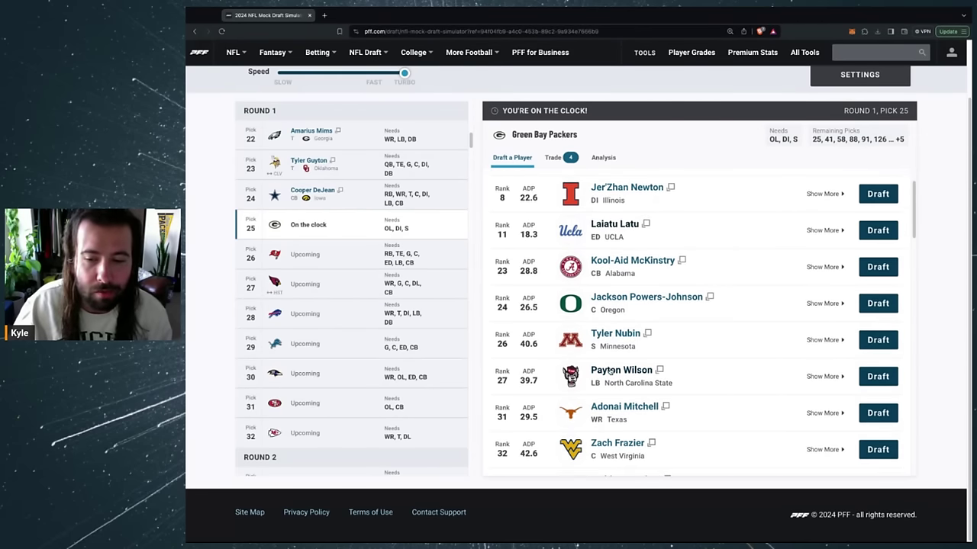
scroll(611, 370, down, 3)
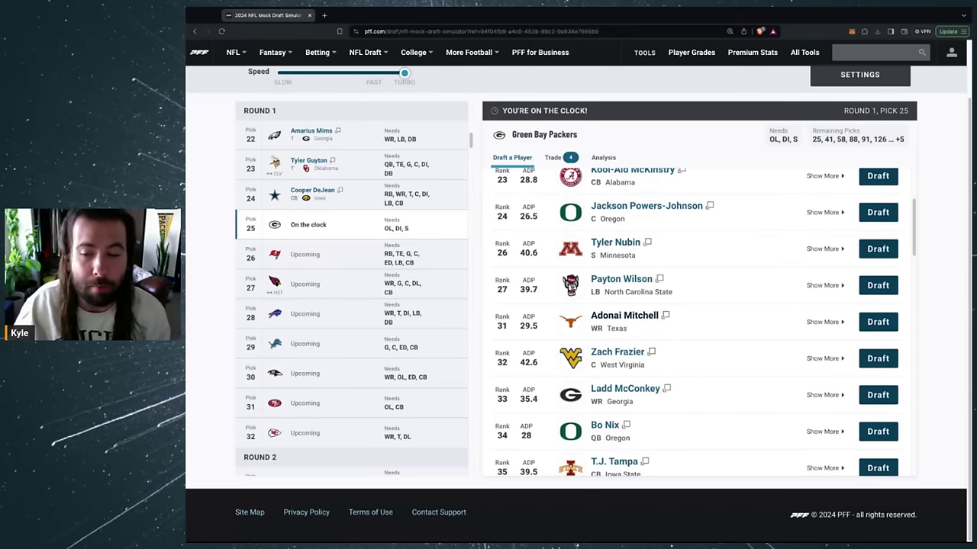
scroll(611, 370, down, 4)
scroll(610, 370, up, 10)
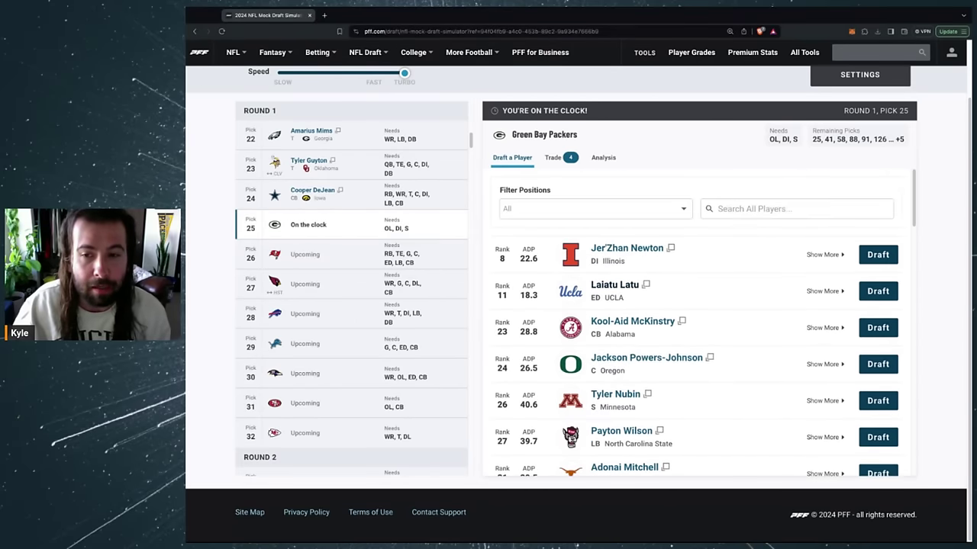
click(874, 296)
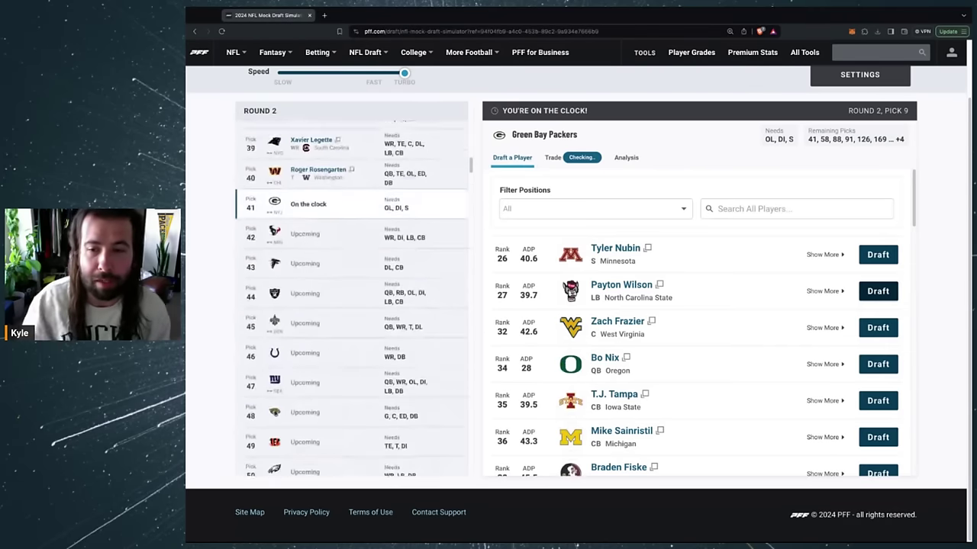
- Review the selections made between Green Bay's pick 25 and pick 41, including the team needs beside the upcoming picks
scroll(412, 303, up, 3)
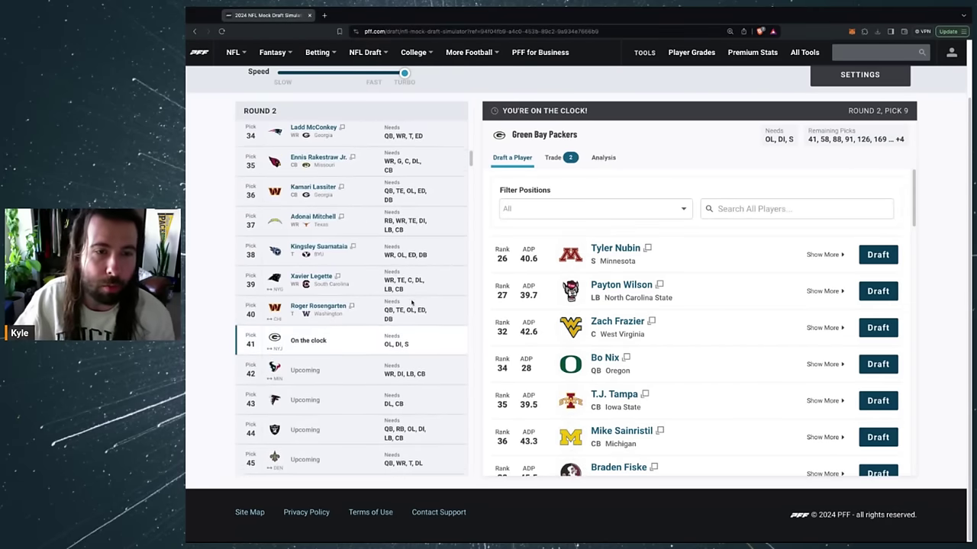
scroll(404, 290, up, 3)
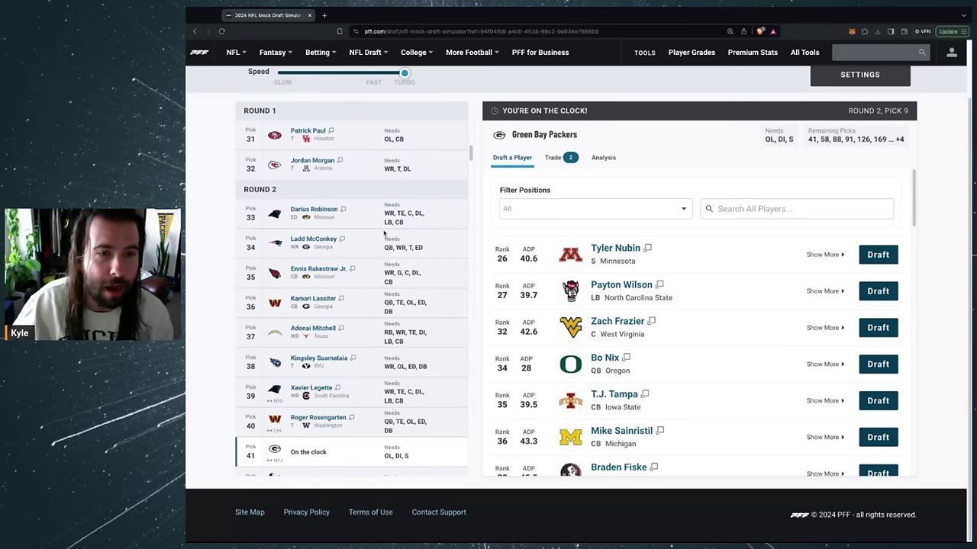
scroll(313, 209, up, 3)
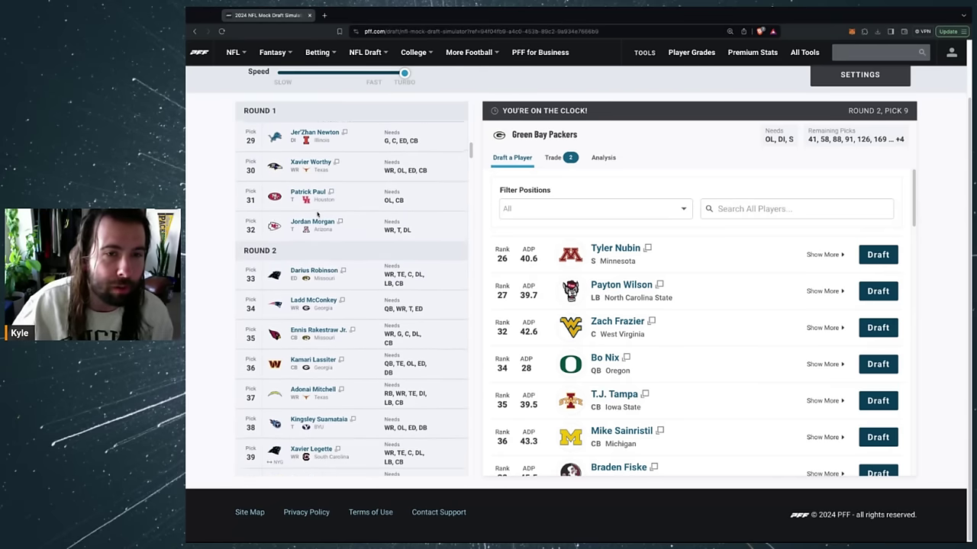
scroll(321, 226, up, 2)
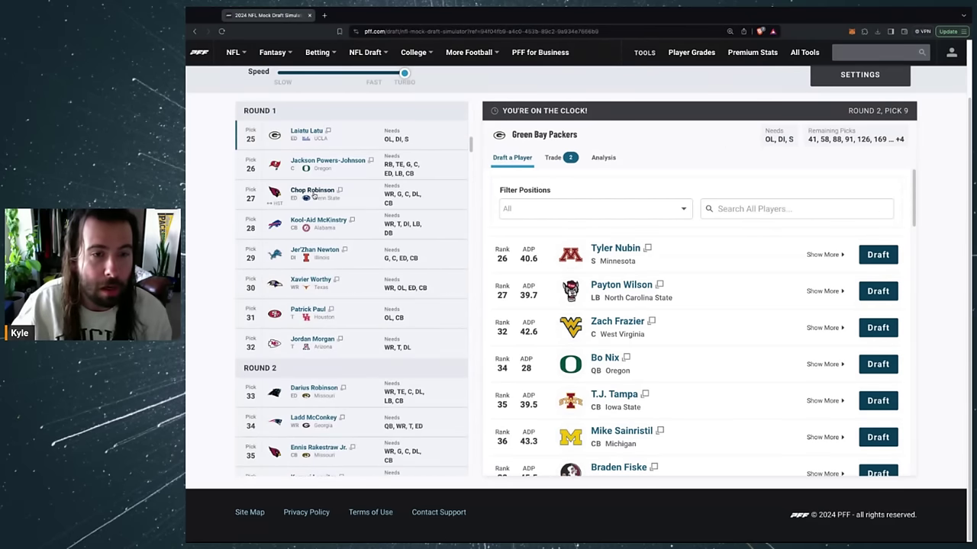
scroll(315, 195, down, 8)
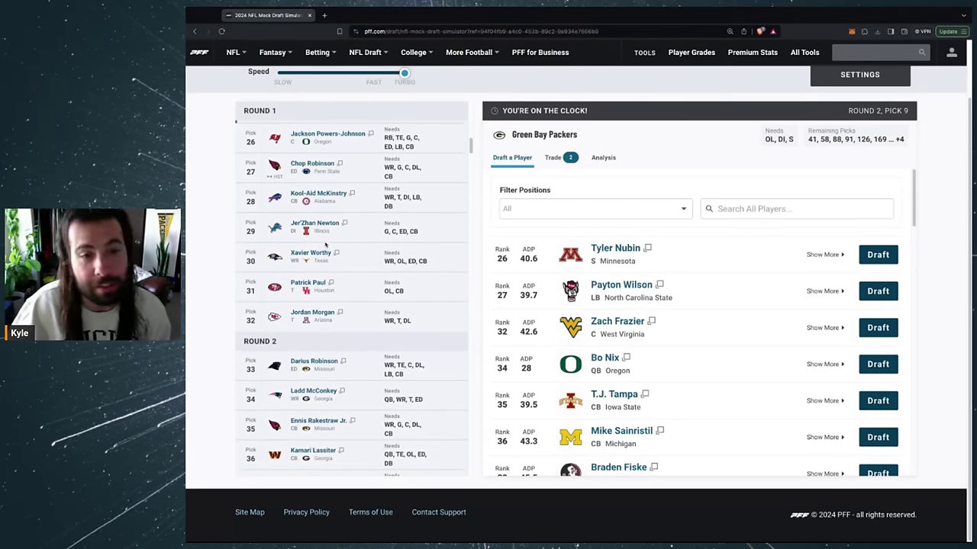
scroll(325, 245, down, 5)
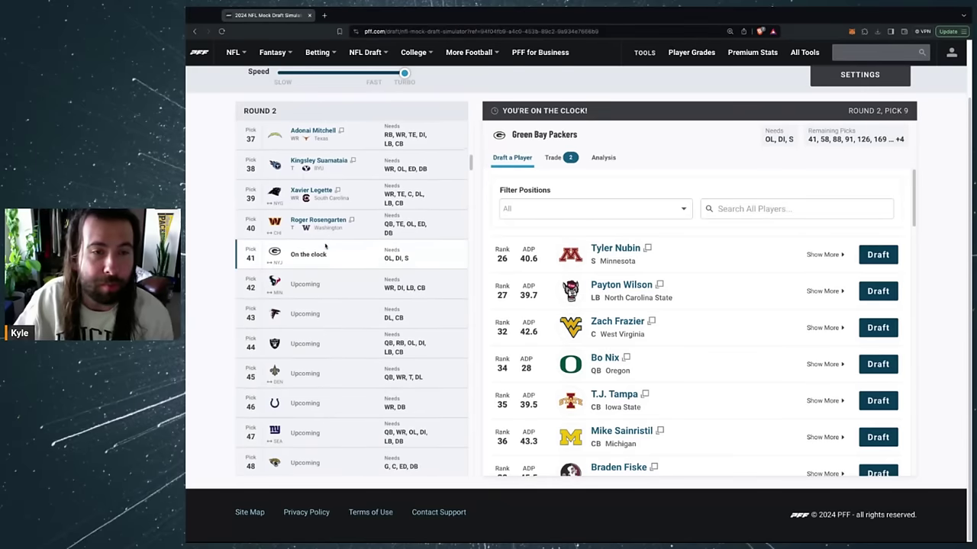
scroll(351, 298, down, 3)
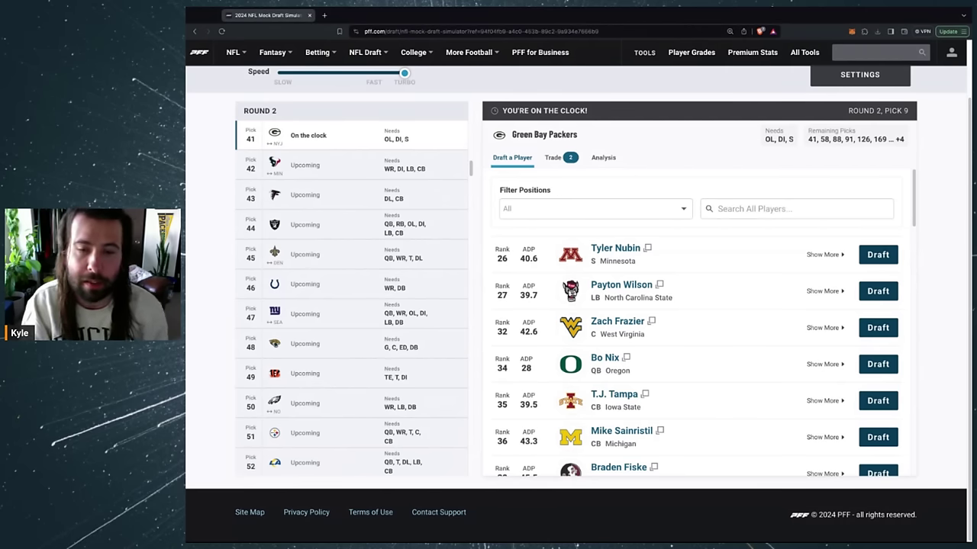
scroll(325, 259, up, 1)
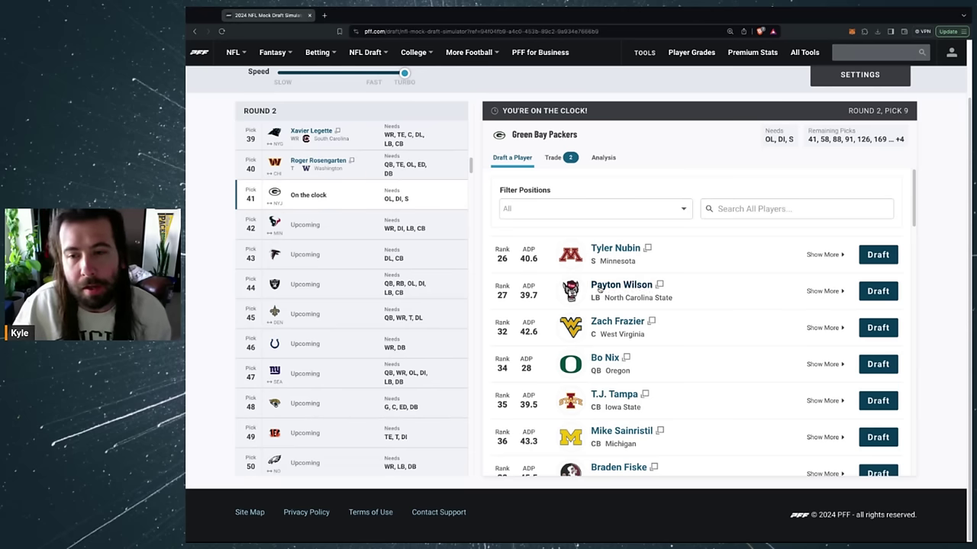
- Look through the ranked list of available players at all positions for pick 41
scroll(615, 327, down, 1)
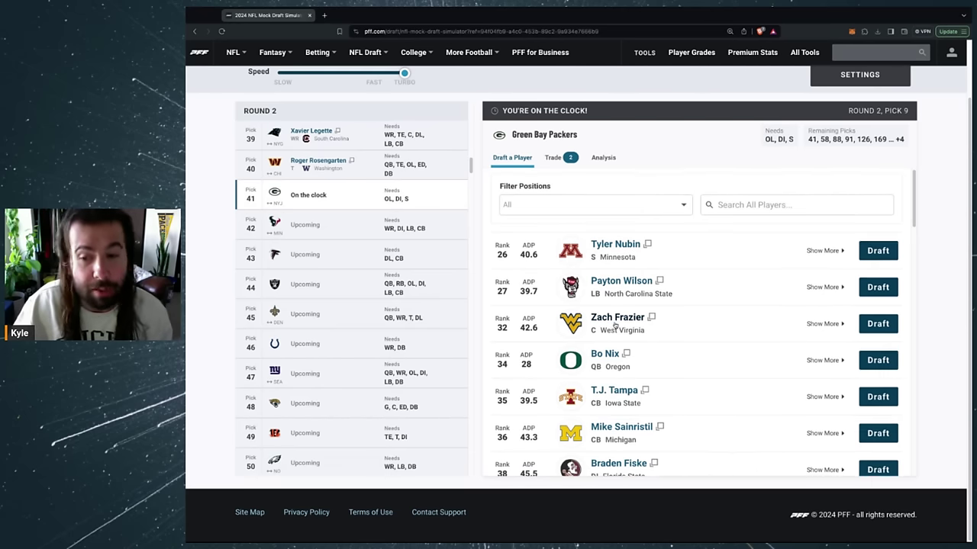
scroll(612, 356, down, 2)
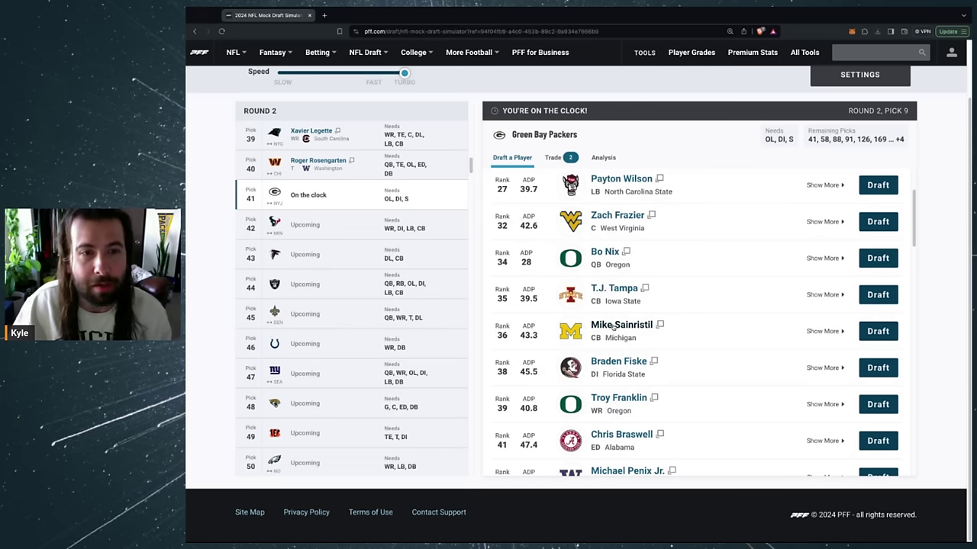
scroll(614, 326, down, 3)
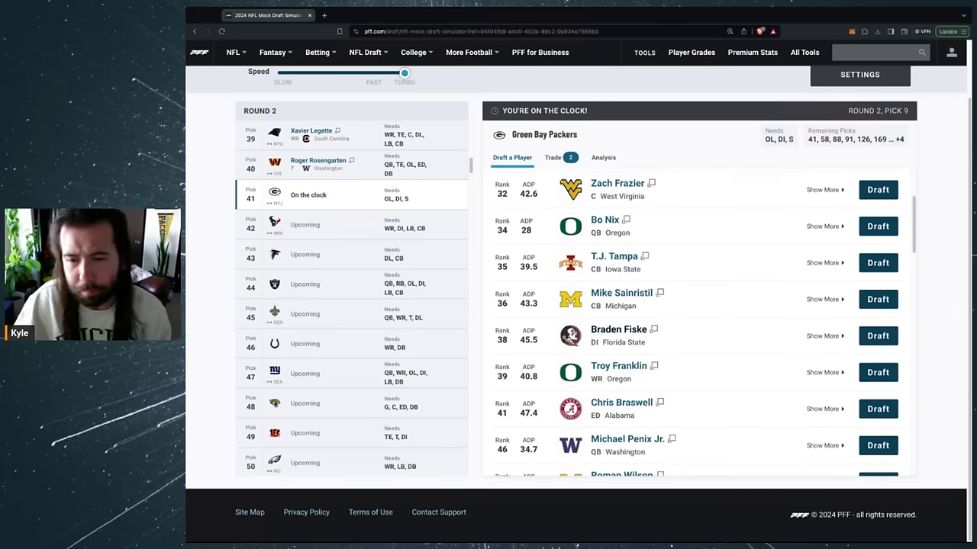
scroll(612, 265, down, 2)
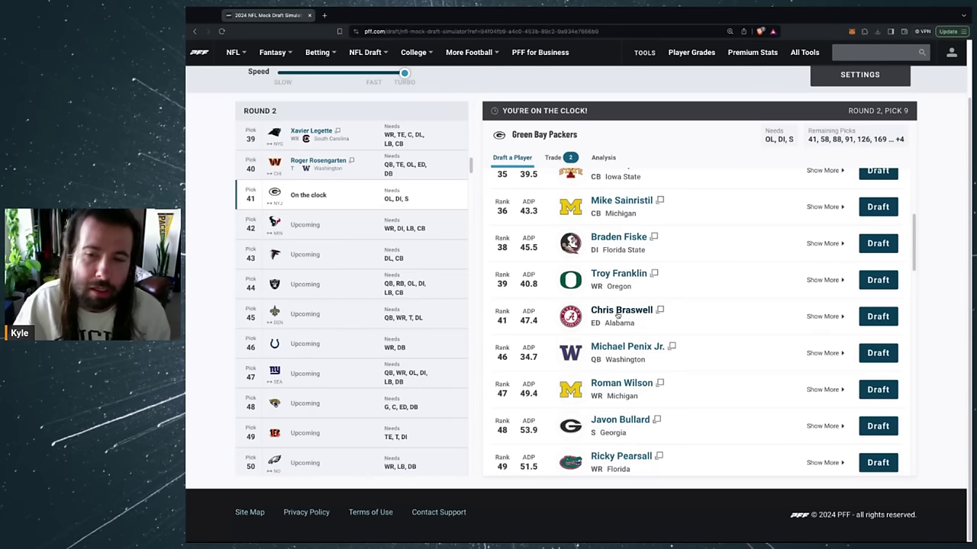
scroll(614, 319, down, 2)
scroll(614, 320, down, 5)
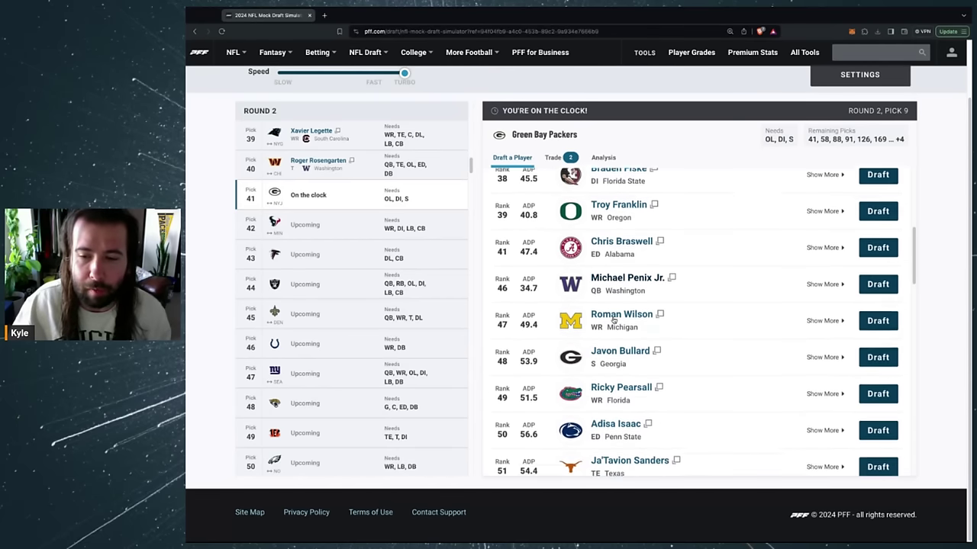
scroll(612, 322, down, 9)
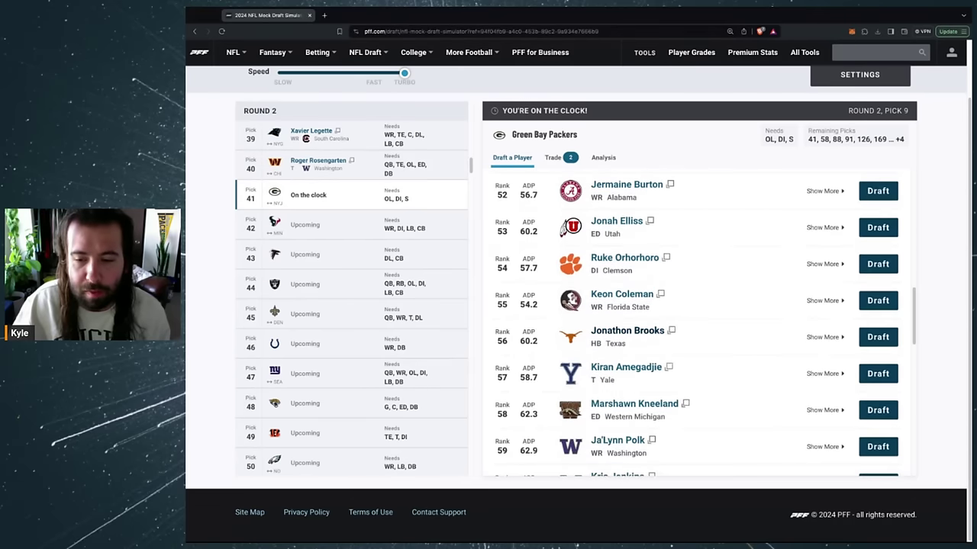
- Filter the available players to LB to compare the linebackers, and clear the position filter
scroll(612, 322, up, 15)
click(592, 216)
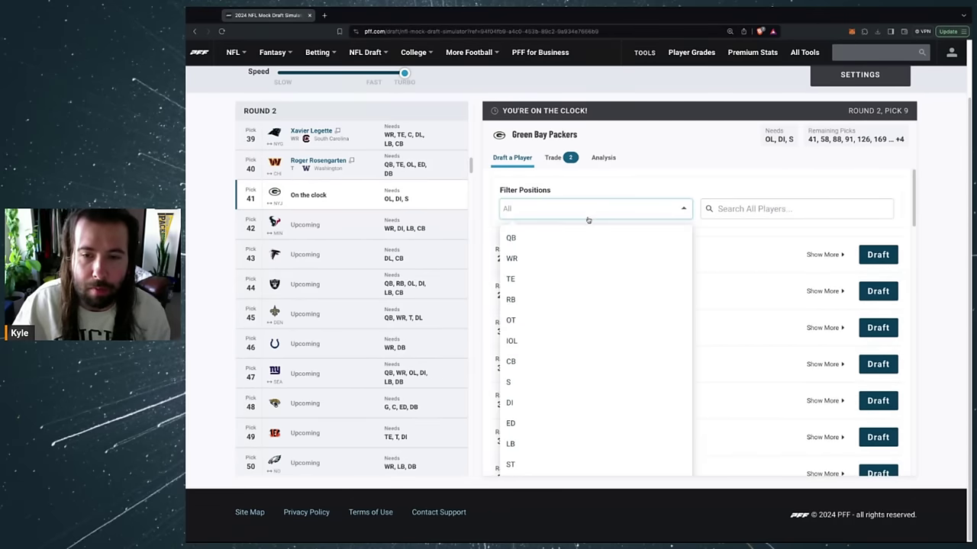
click(511, 444)
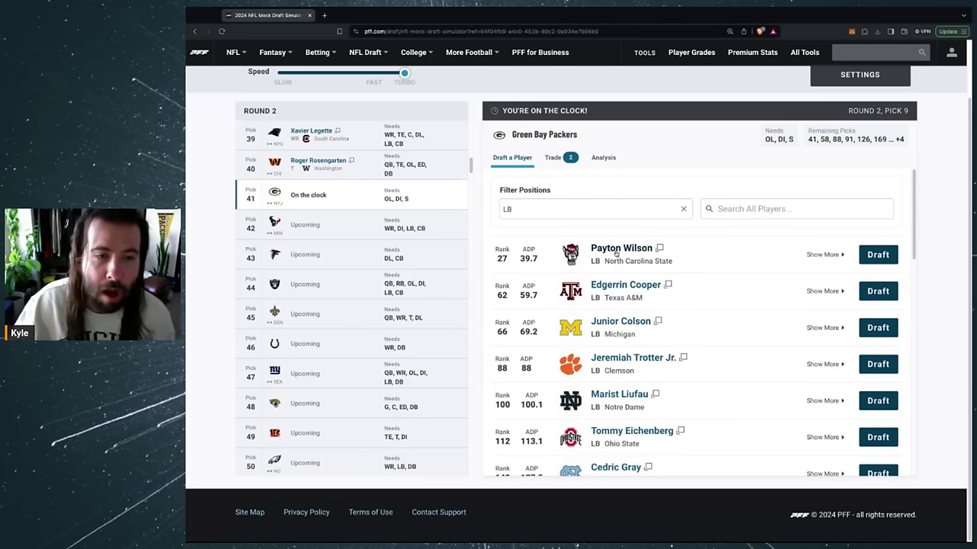
click(683, 208)
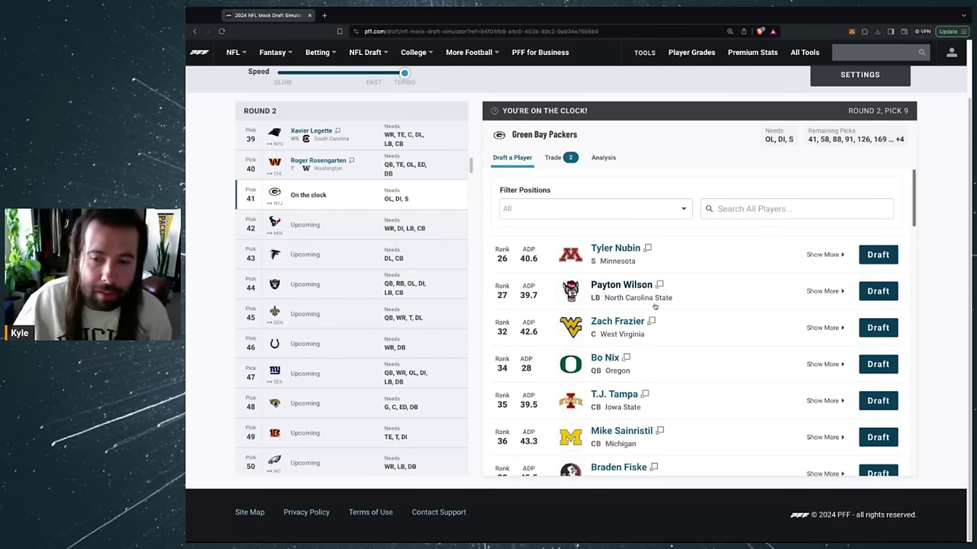
- Read the stats and First Look overview of Payton Wilson, linebacker from North Carolina State, and close his profile
click(626, 288)
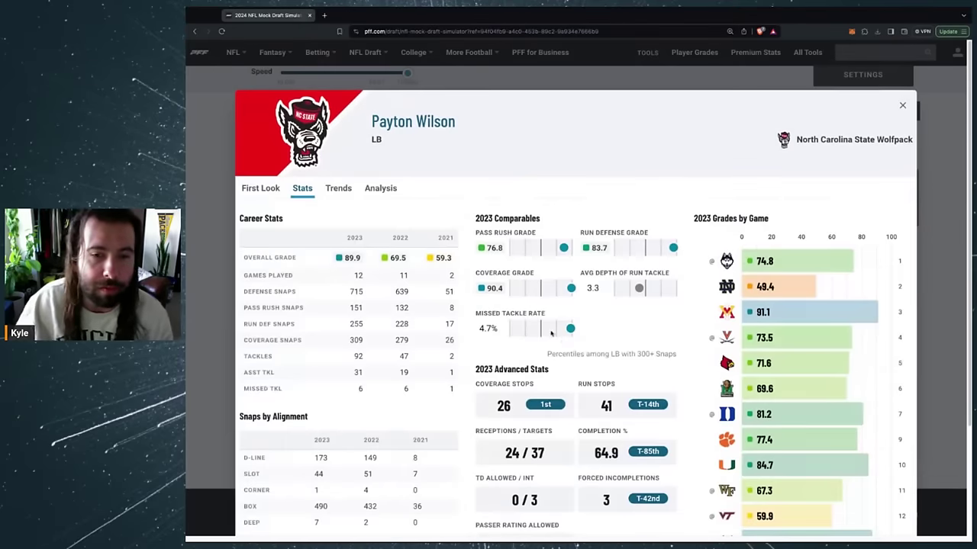
scroll(549, 334, down, 2)
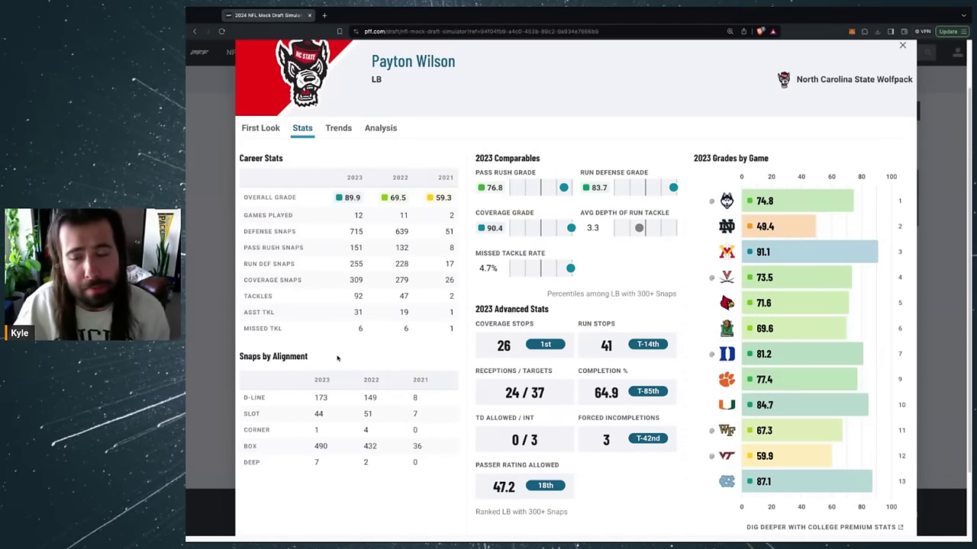
scroll(263, 145, up, 1)
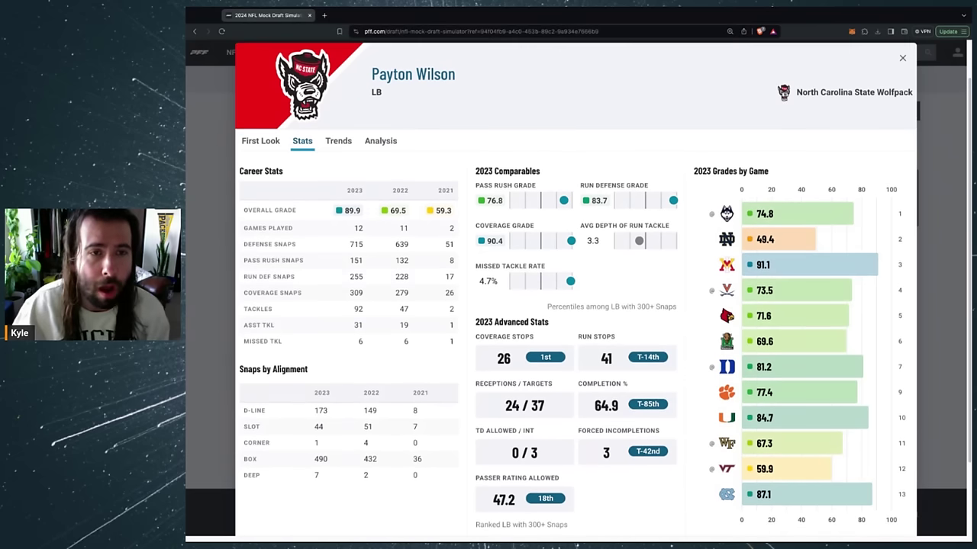
click(260, 139)
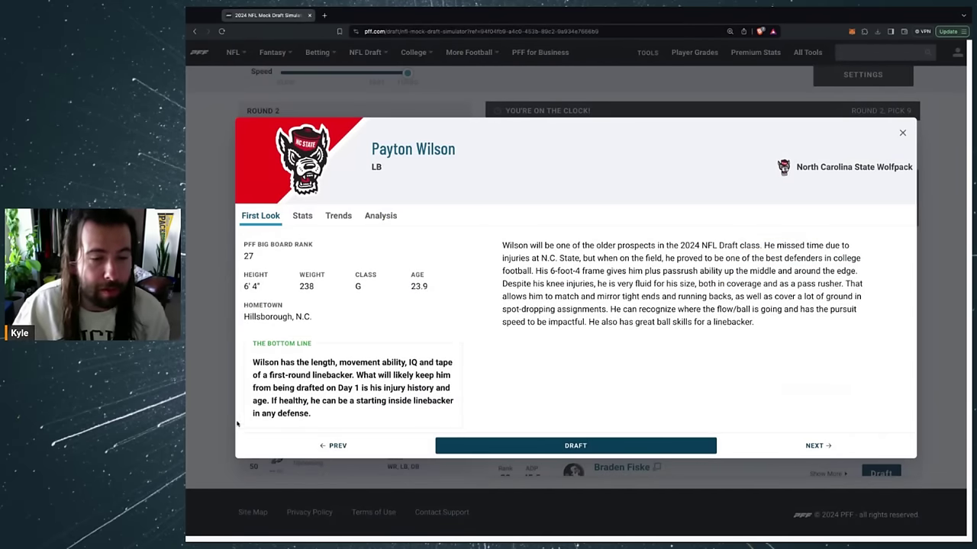
click(221, 410)
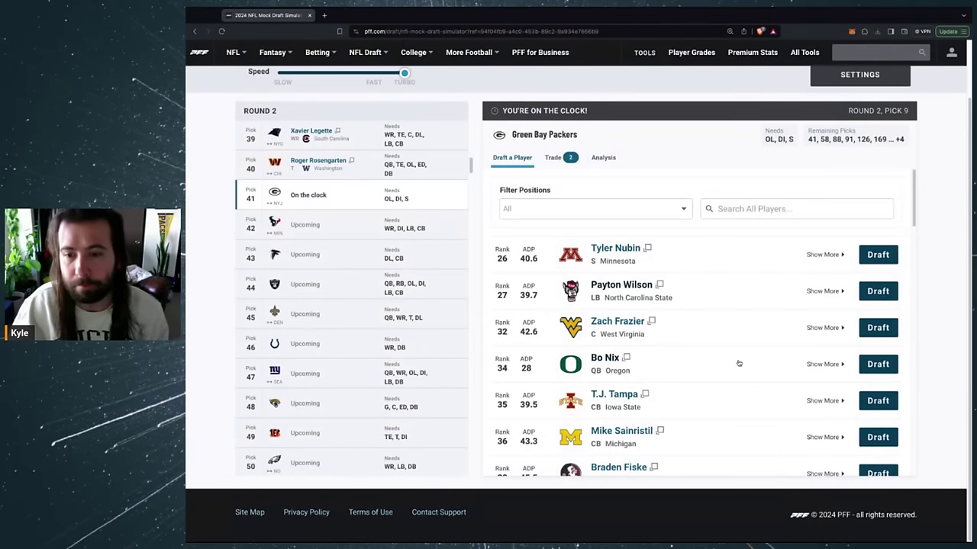
- Find Edgerrin Cooper, linebacker from Texas A&M, among the available players, read his stats and First Look overview, and close his profile
scroll(643, 358, down, 1)
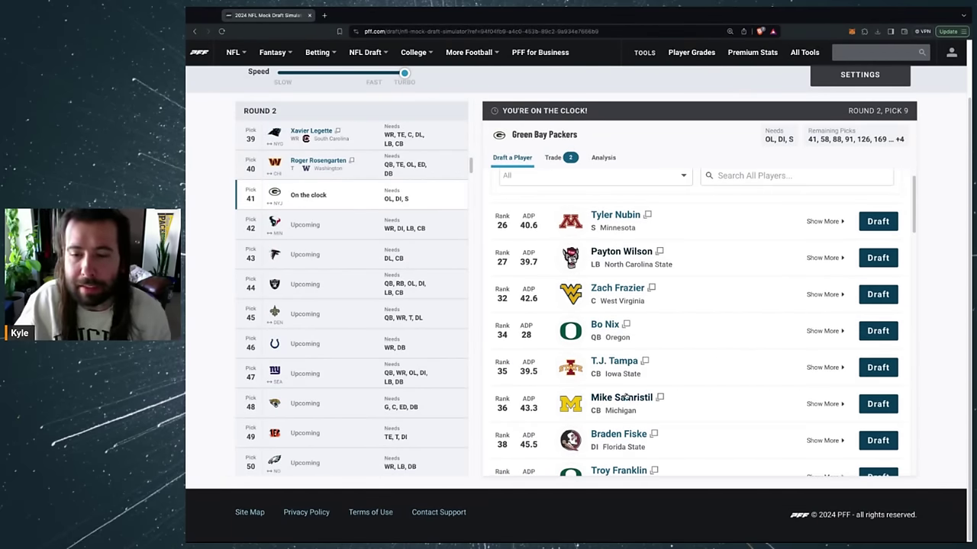
scroll(625, 400, down, 3)
scroll(626, 400, down, 1)
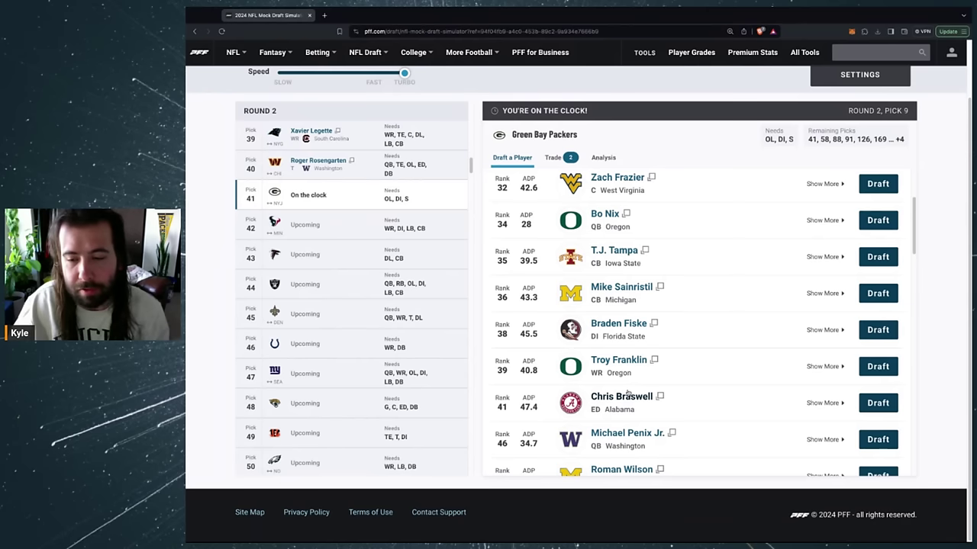
scroll(629, 392, down, 8)
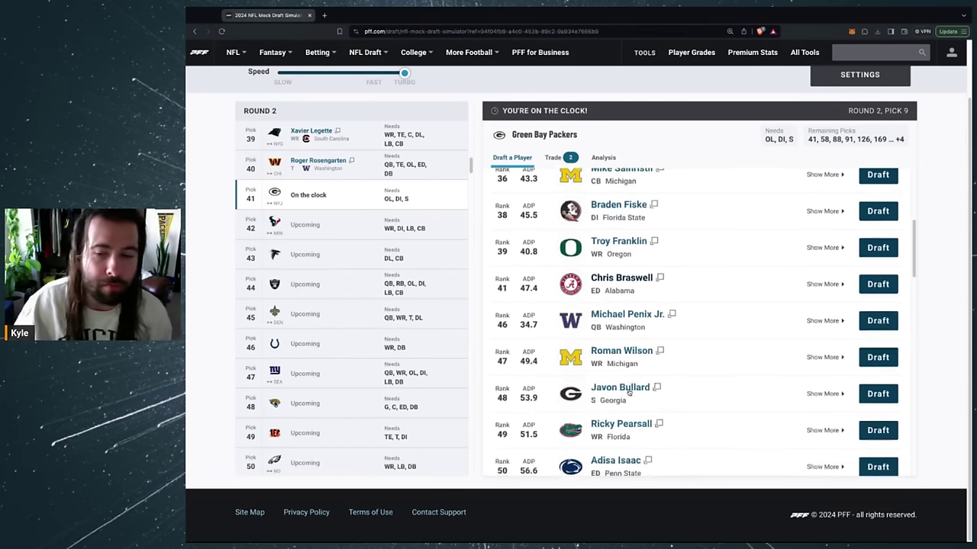
scroll(629, 392, down, 6)
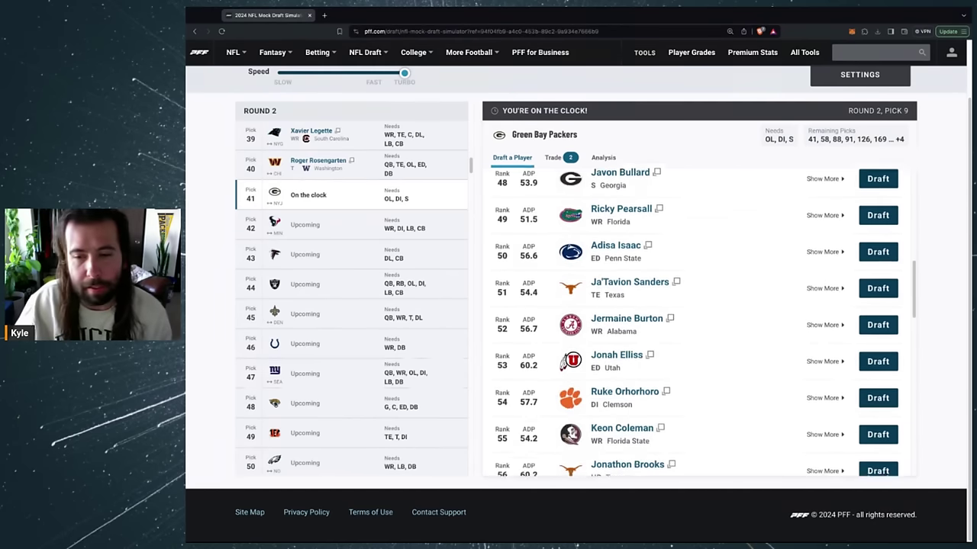
scroll(629, 392, down, 4)
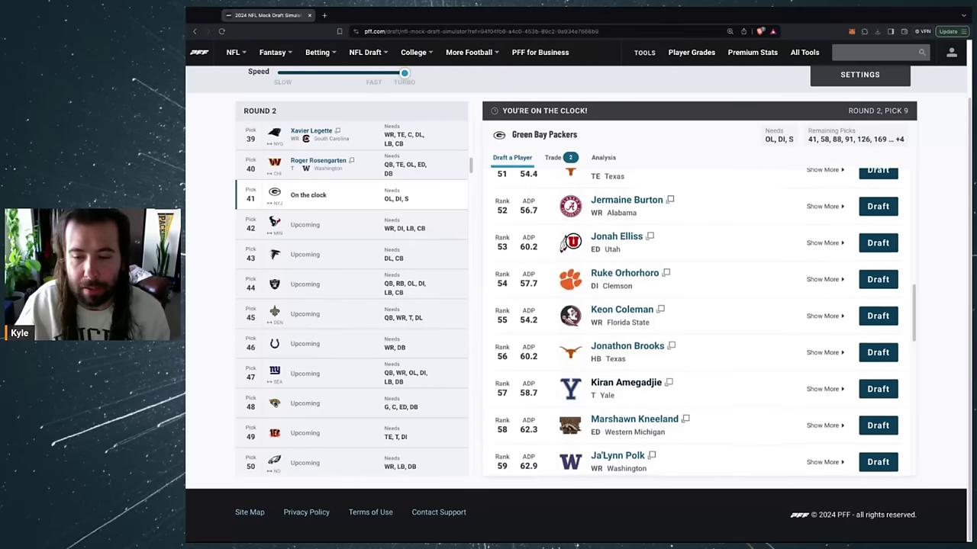
scroll(631, 377, down, 3)
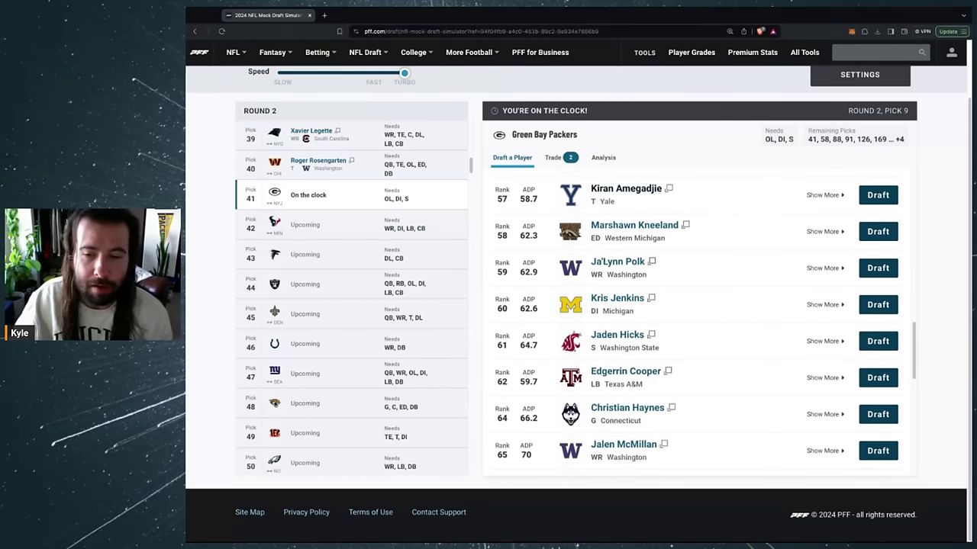
click(630, 376)
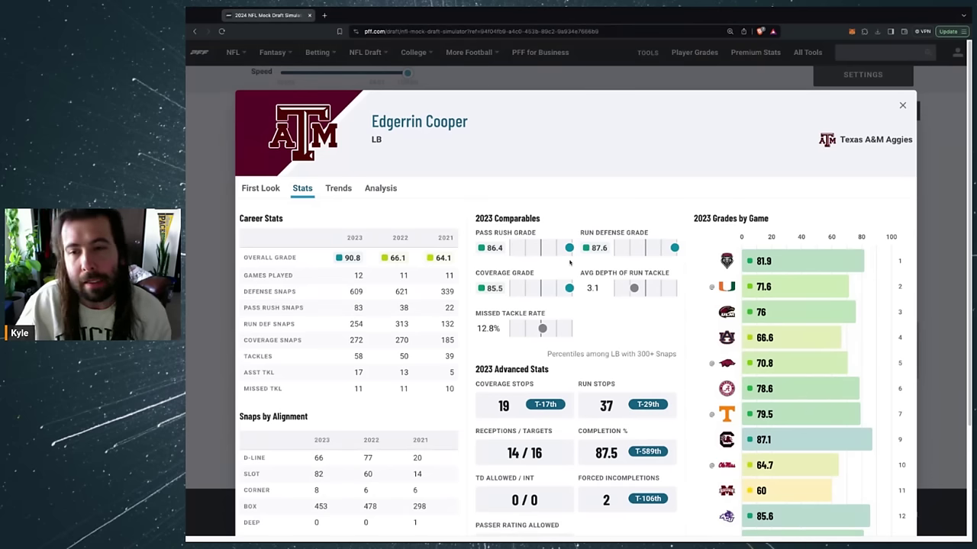
click(260, 188)
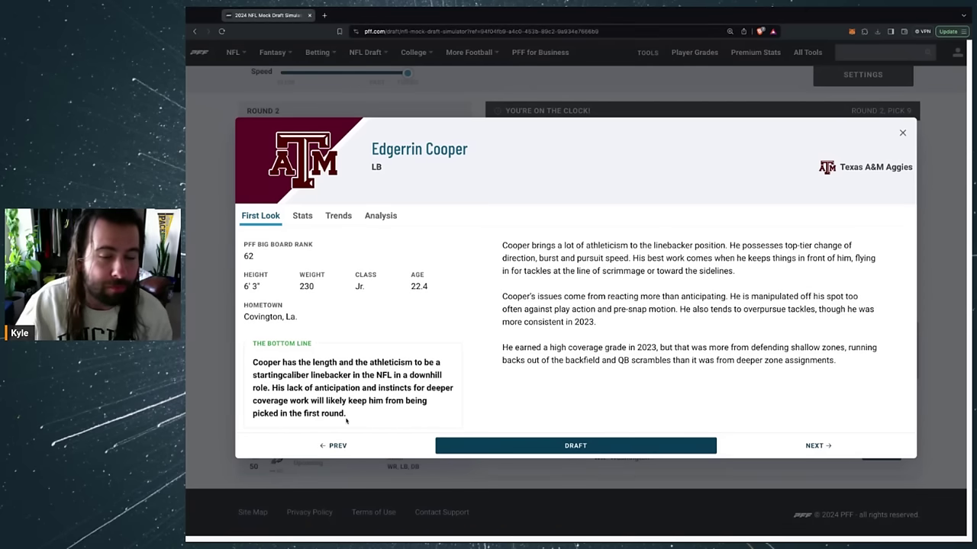
click(219, 343)
- Find Mike Sainristil, cornerback from Michigan, among the available players, read his stats and First Look overview, and close his profile
scroll(670, 358, down, 4)
scroll(670, 357, up, 6)
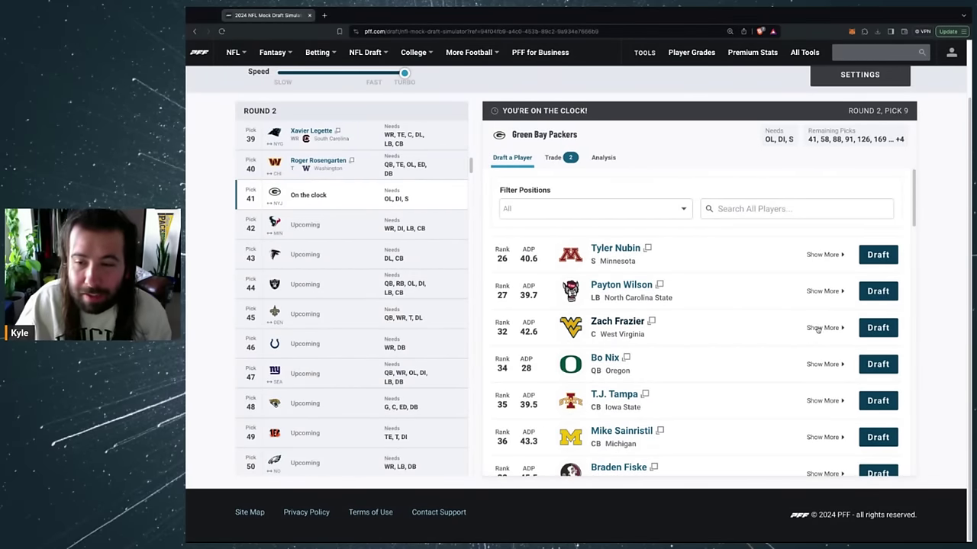
scroll(664, 390, down, 1)
scroll(664, 390, down, 1)
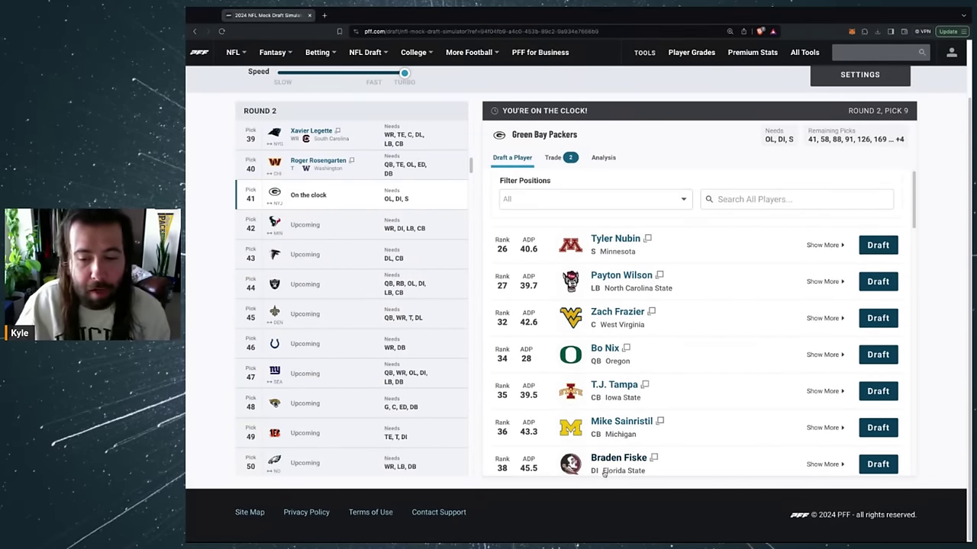
click(618, 425)
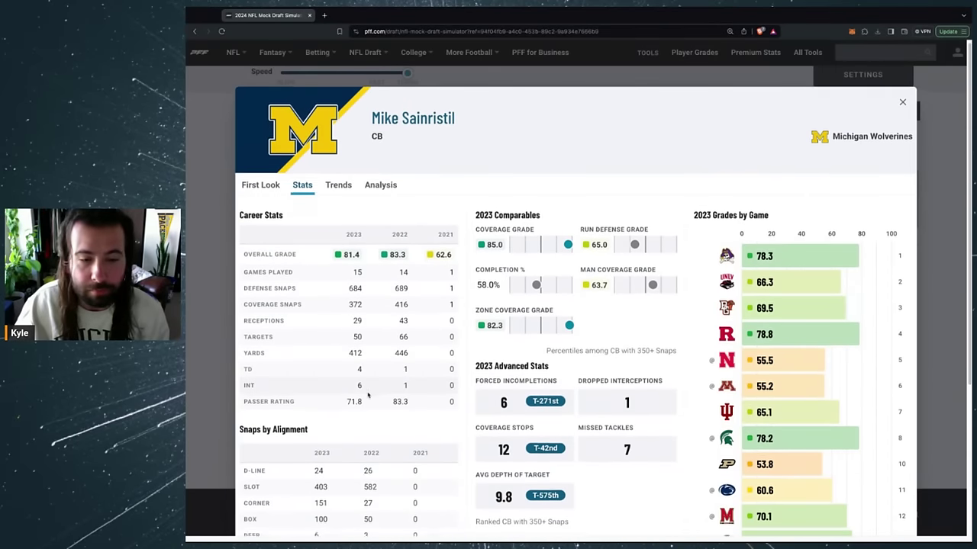
scroll(363, 377, down, 1)
scroll(359, 368, down, 1)
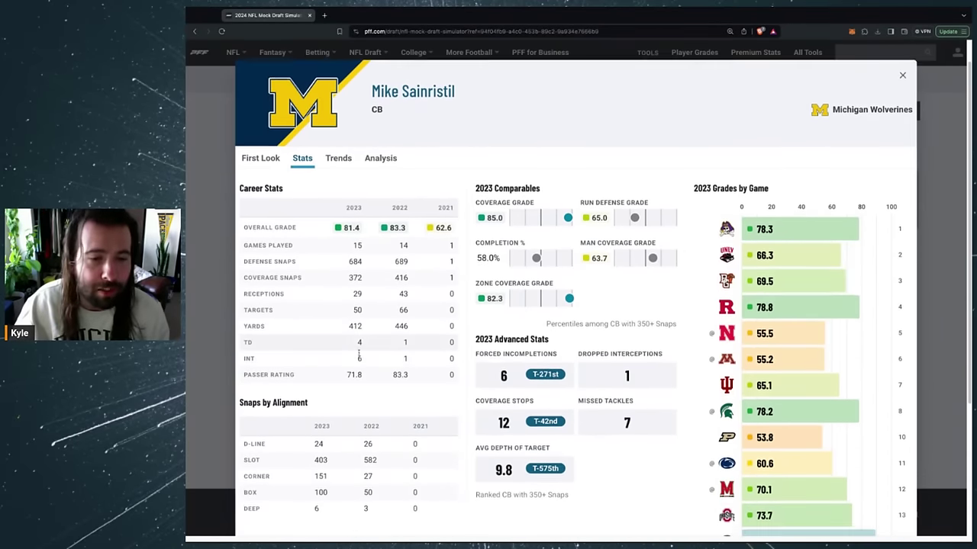
scroll(351, 356, down, 1)
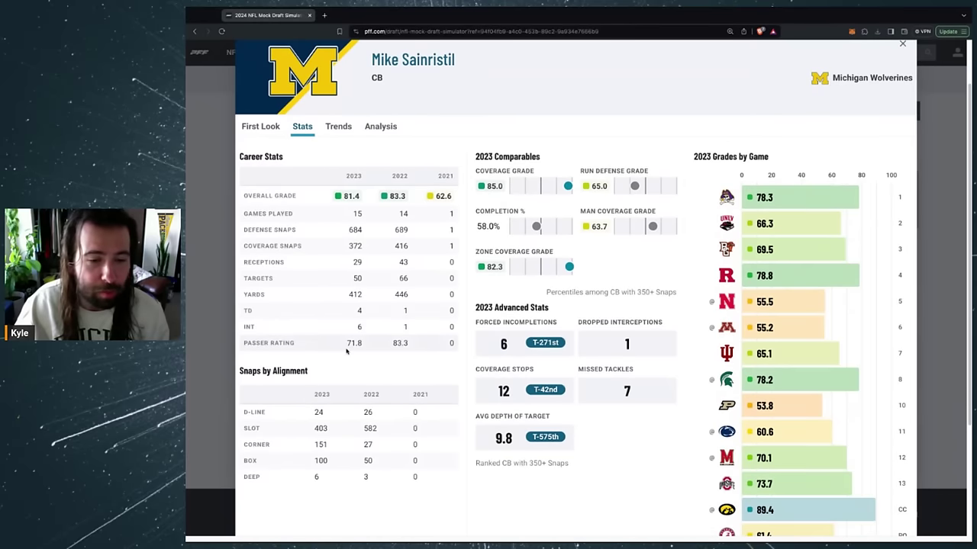
drag(316, 428, 354, 430)
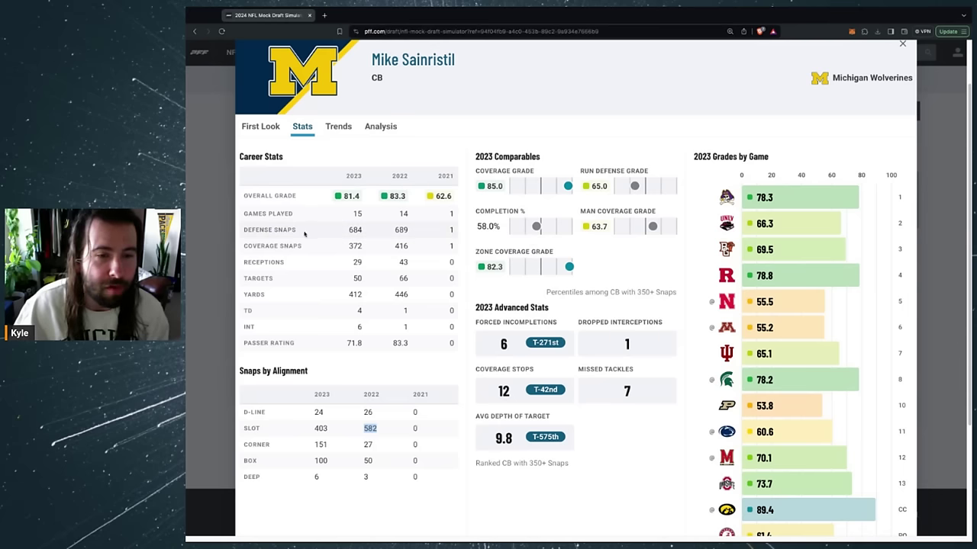
click(260, 126)
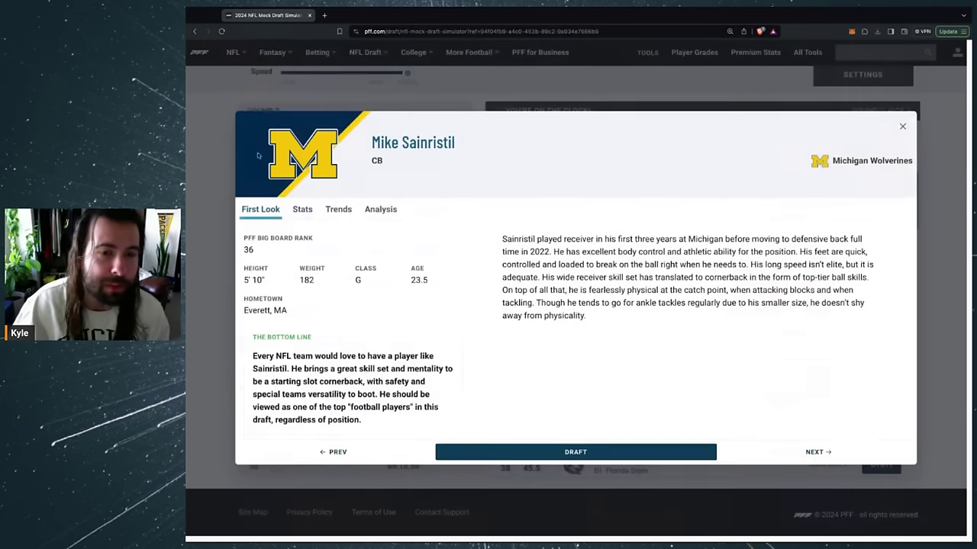
click(225, 338)
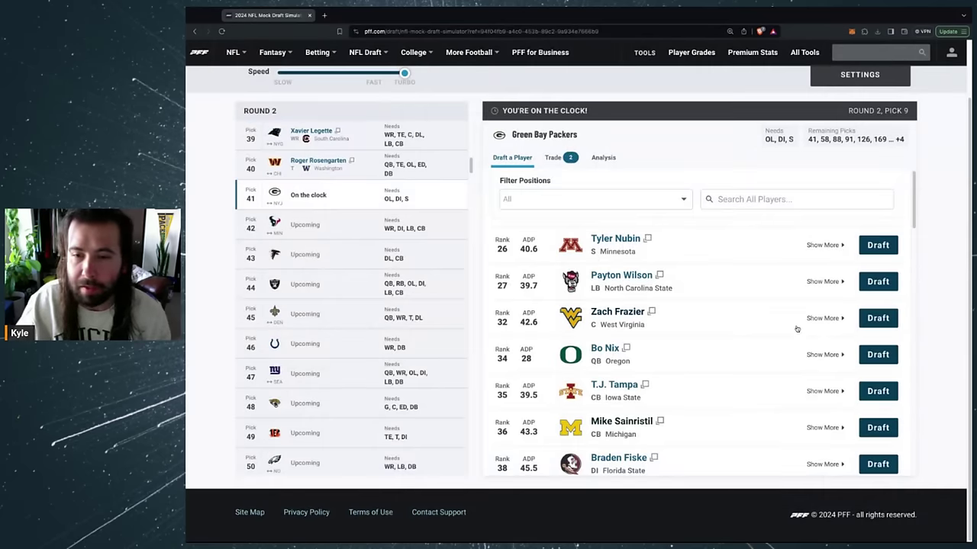
- Draft linebacker Payton Wilson at pick 41 and review the other teams' round 2 selections made before pick 58
click(871, 283)
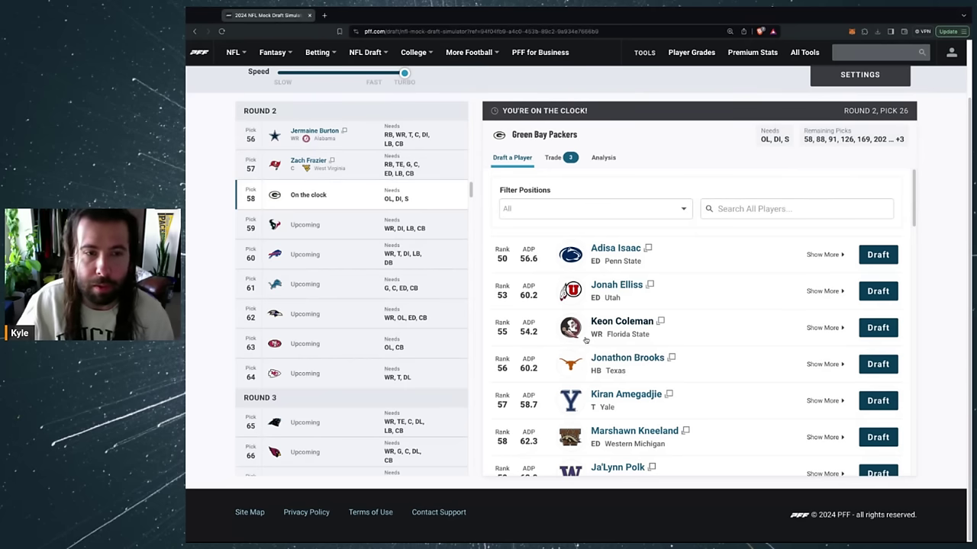
scroll(403, 334, up, 1)
scroll(355, 303, up, 7)
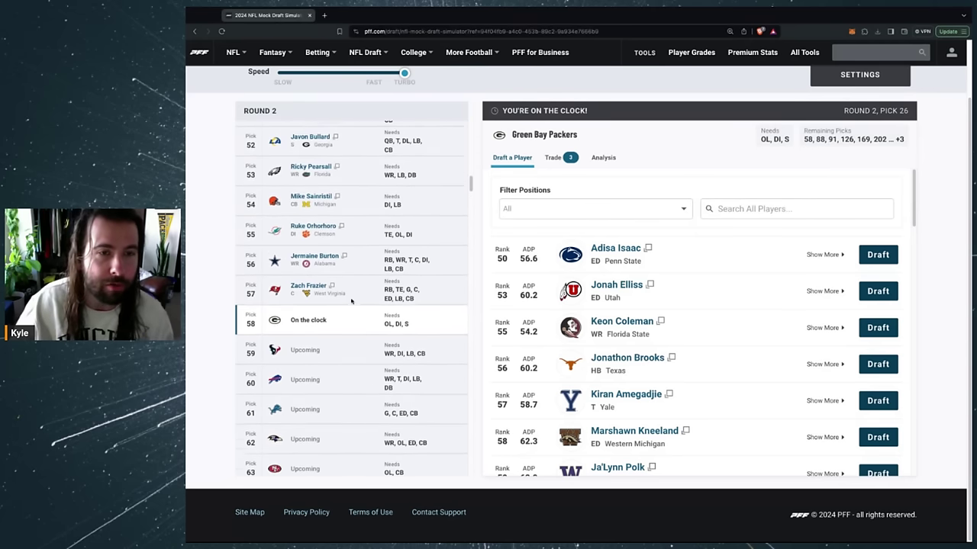
scroll(349, 298, up, 8)
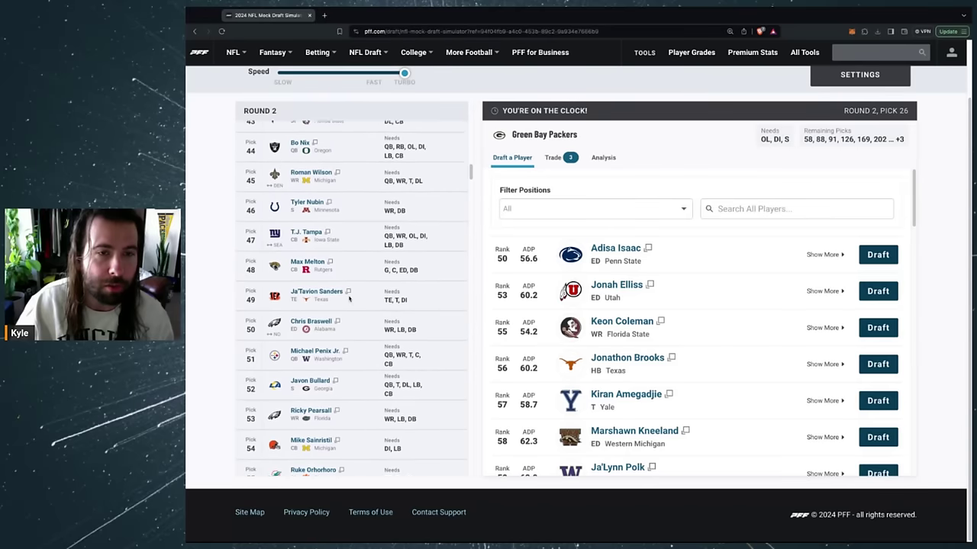
scroll(349, 298, down, 10)
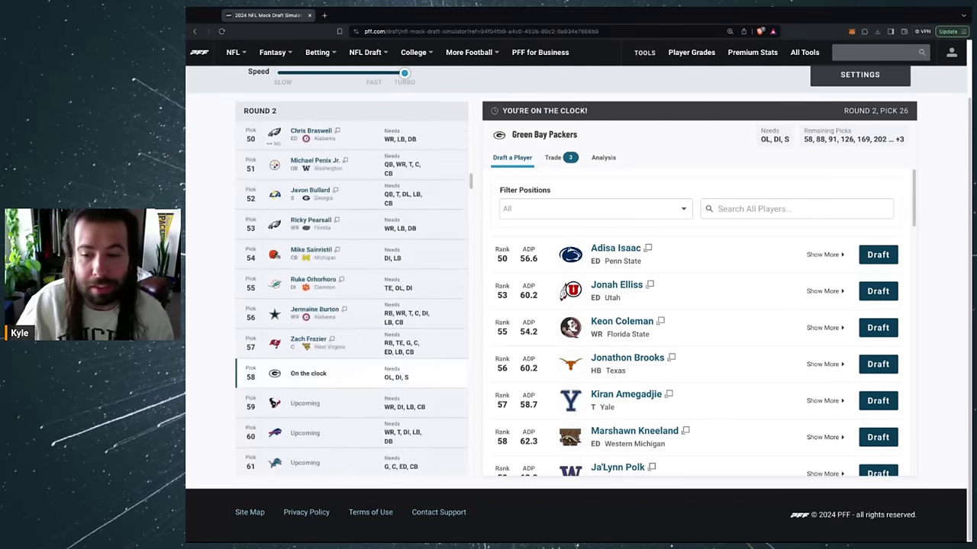
scroll(524, 324, down, 1)
- Look through the available players for pick 58, read the stats and First Look overview of Yale tackle Kiran Amegadjie, and close his profile
scroll(523, 324, down, 3)
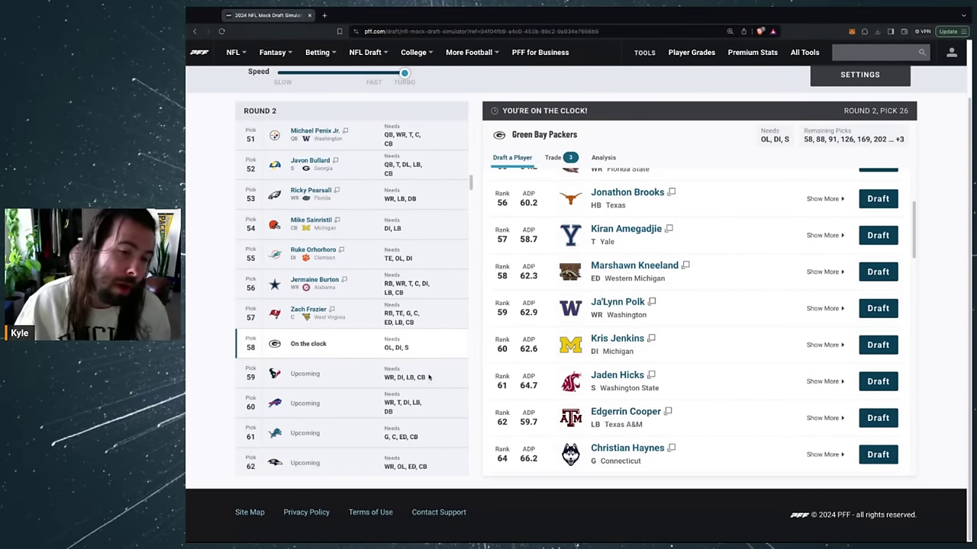
scroll(616, 378, up, 5)
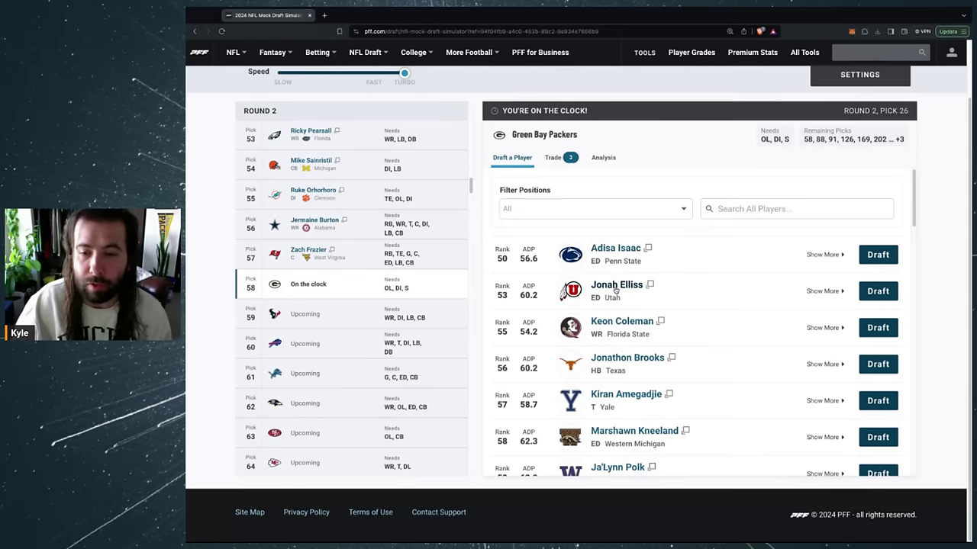
scroll(615, 290, down, 1)
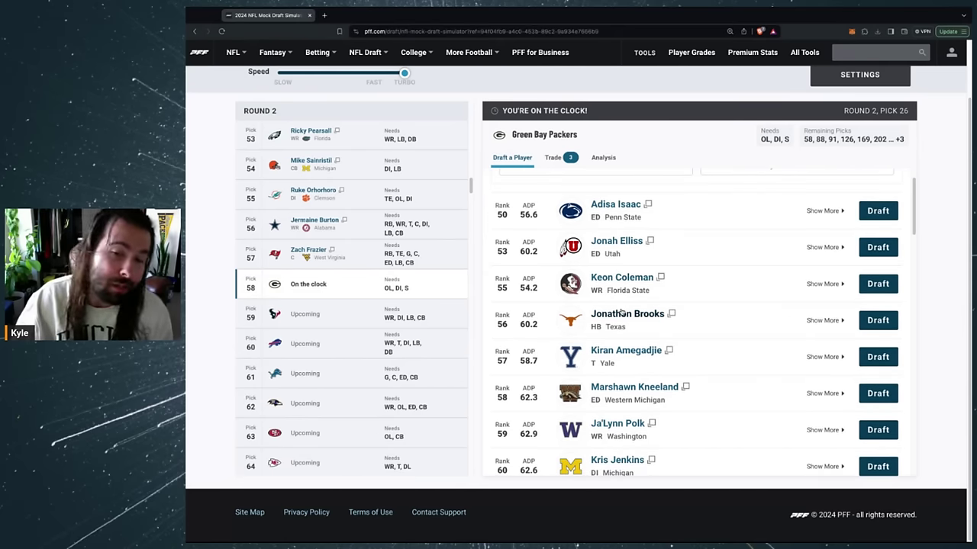
scroll(615, 286, down, 2)
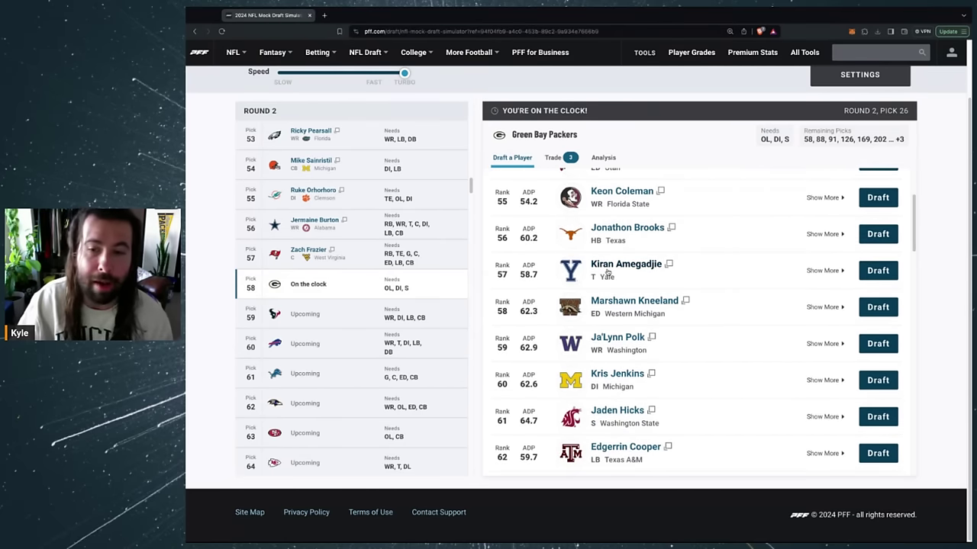
click(608, 271)
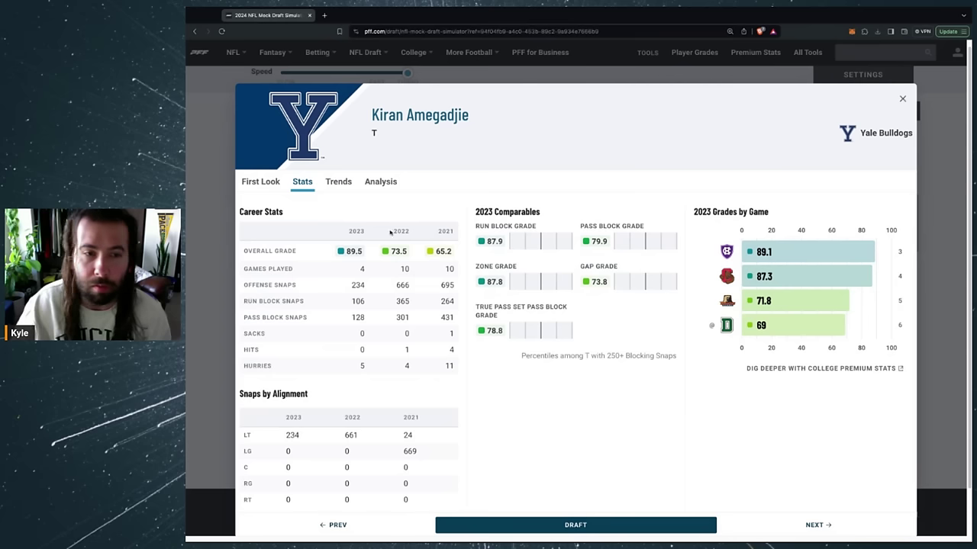
click(269, 190)
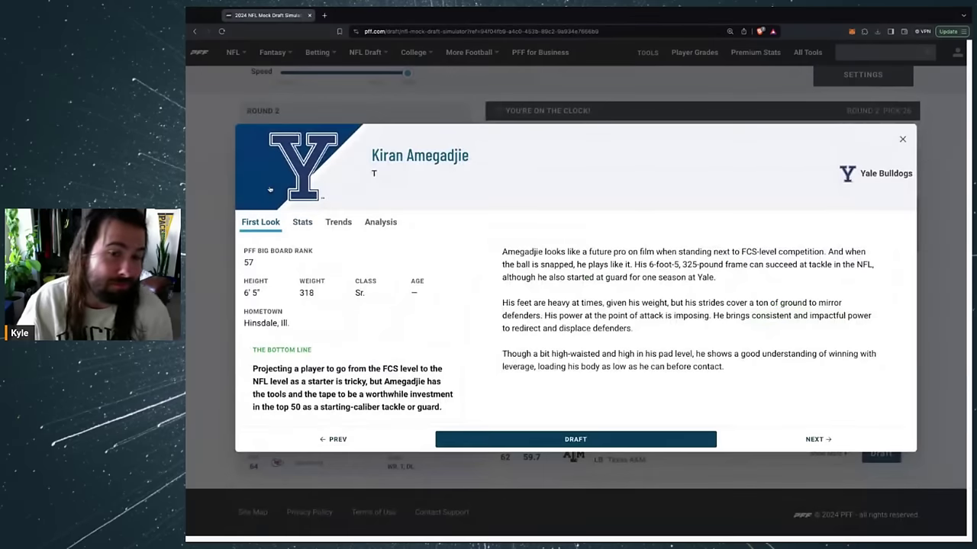
click(931, 281)
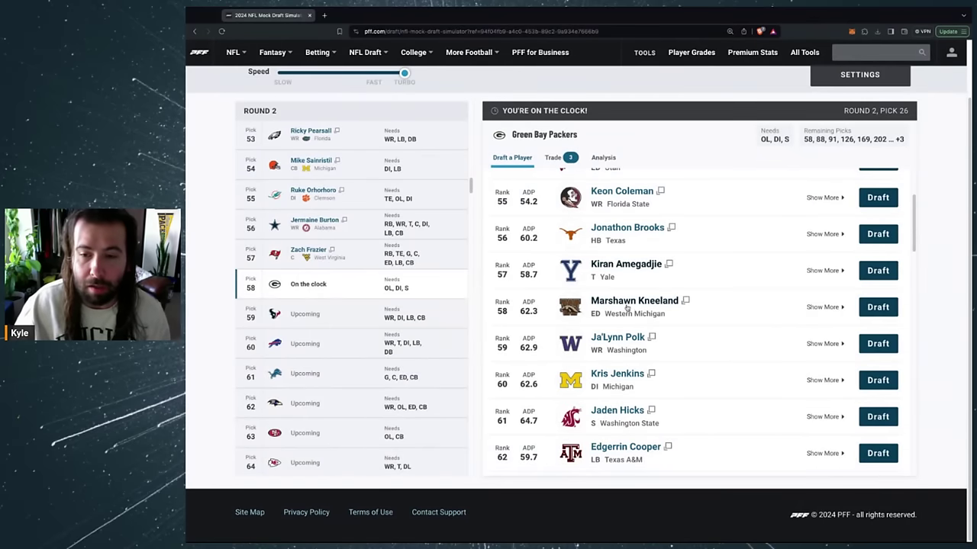
- Read the stats of Marshawn Kneeland, edge defender from Western Michigan, and close his profile
click(628, 302)
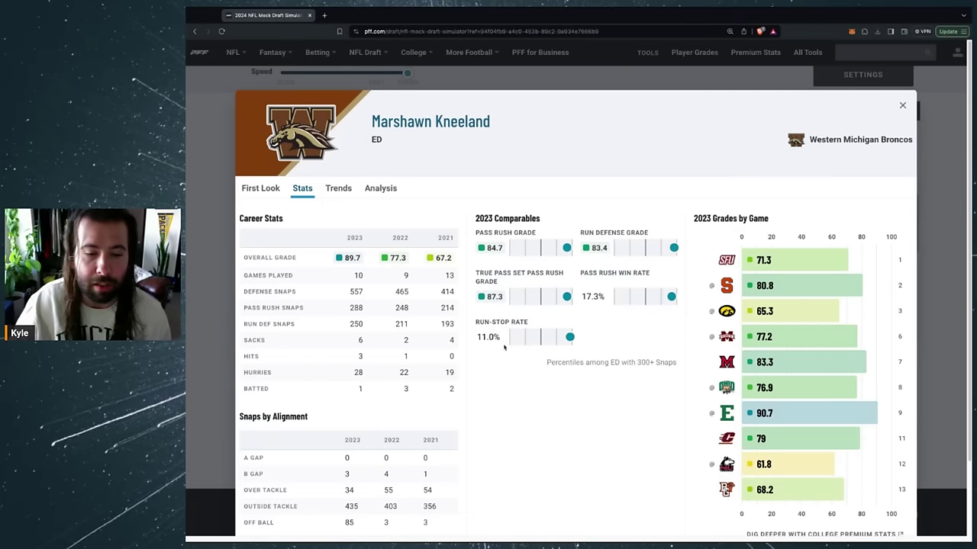
scroll(504, 347, down, 2)
scroll(897, 93, up, 2)
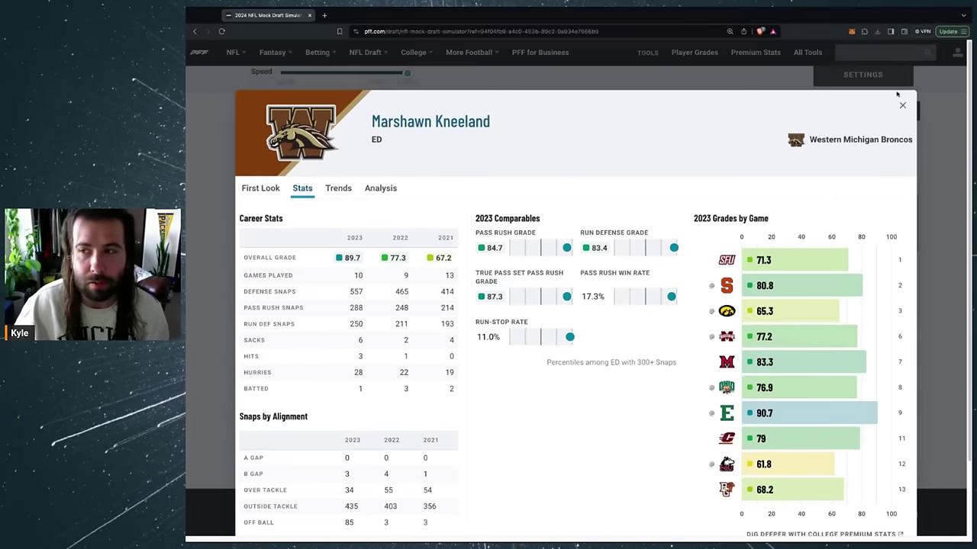
click(901, 106)
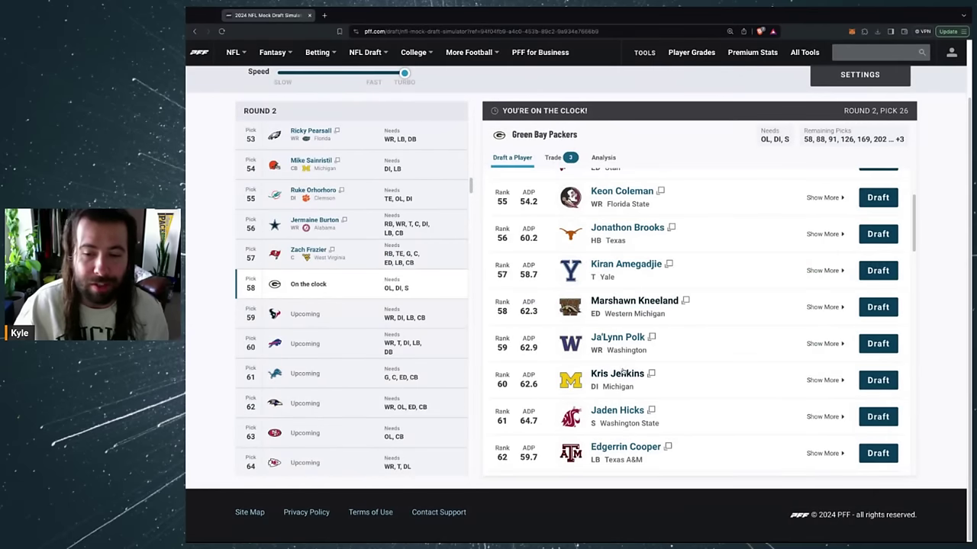
- Find Jaden Hicks, safety from Washington State, among the available players, read his stats and First Look overview, and close his profile
scroll(615, 380, up, 3)
scroll(615, 379, down, 4)
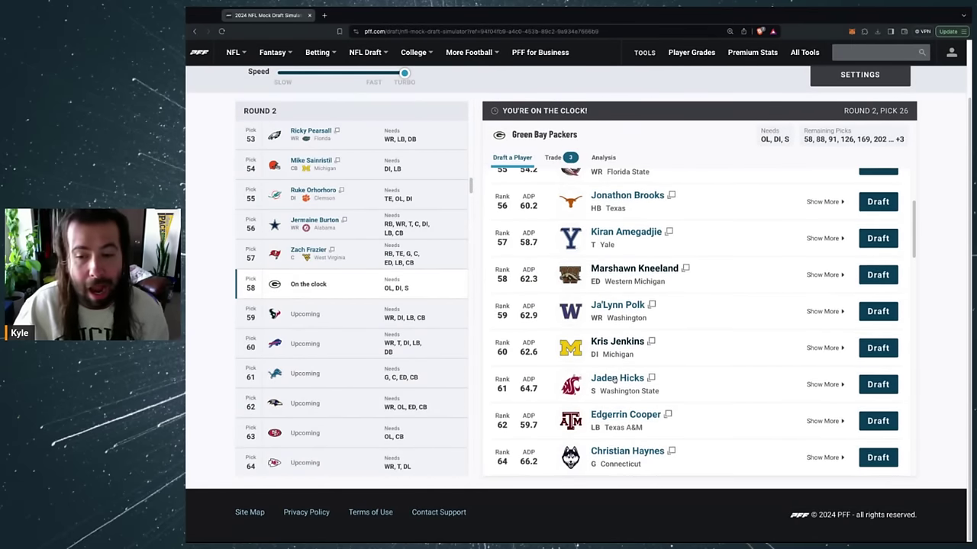
click(618, 377)
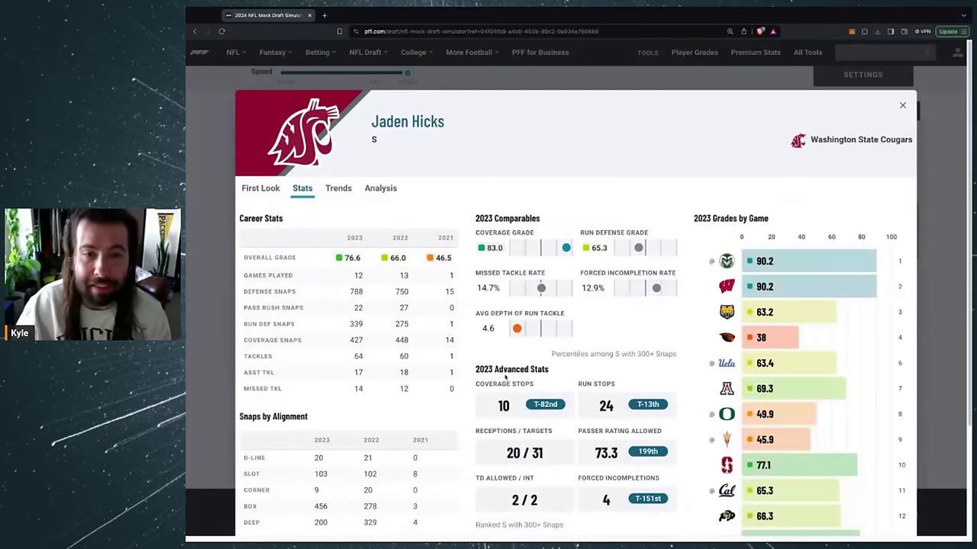
scroll(504, 382, down, 1)
scroll(504, 382, down, 1)
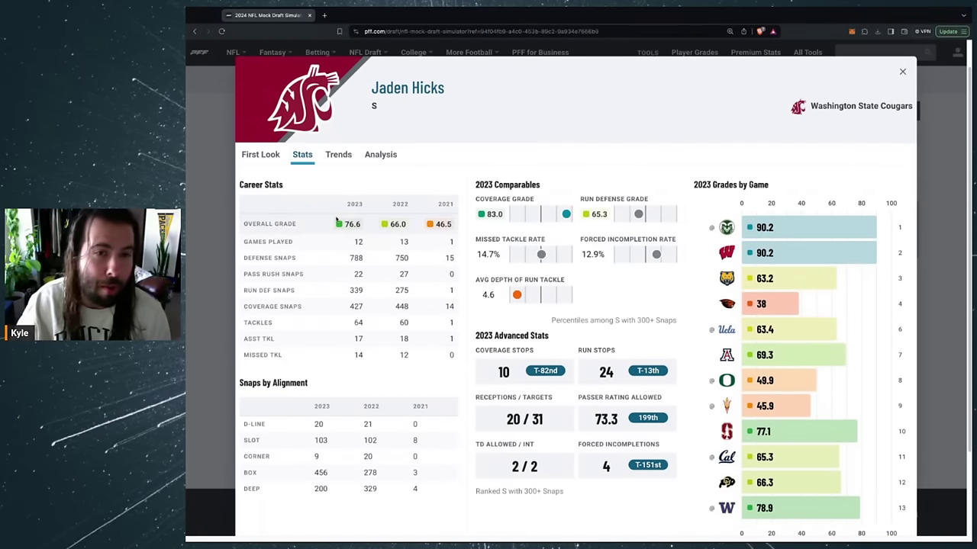
scroll(334, 236, down, 1)
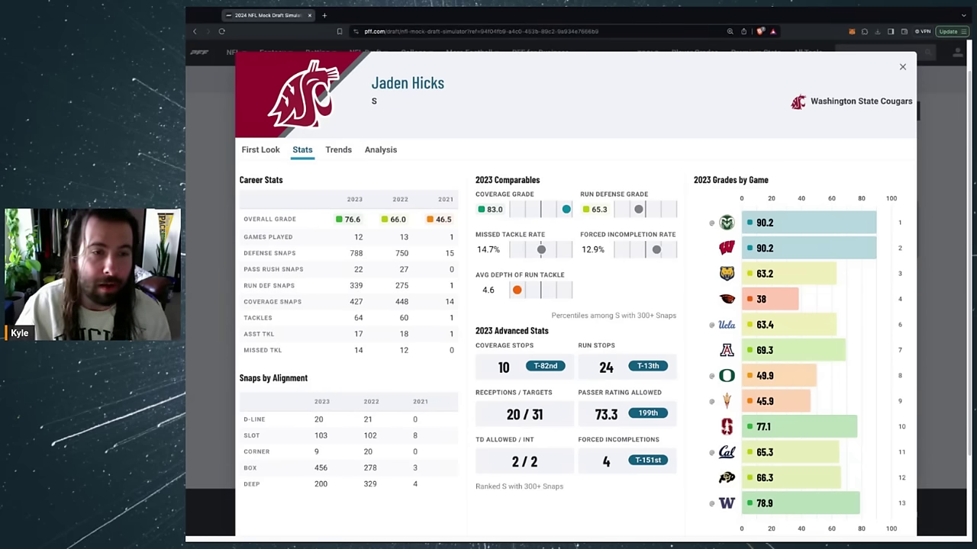
click(261, 151)
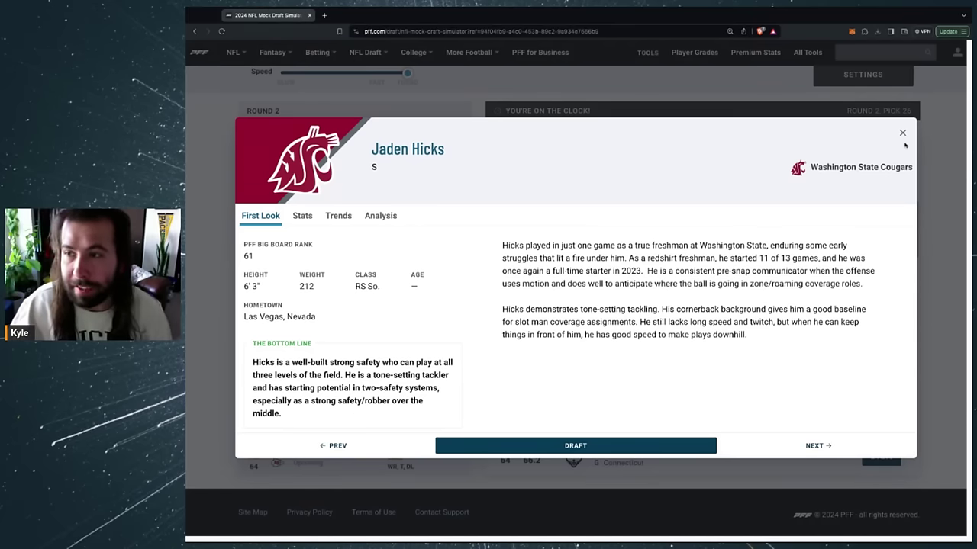
click(902, 134)
- Find Christian Haynes, guard from Connecticut, among the available players, read his stats and First Look overview, and close his profile
scroll(724, 315, down, 2)
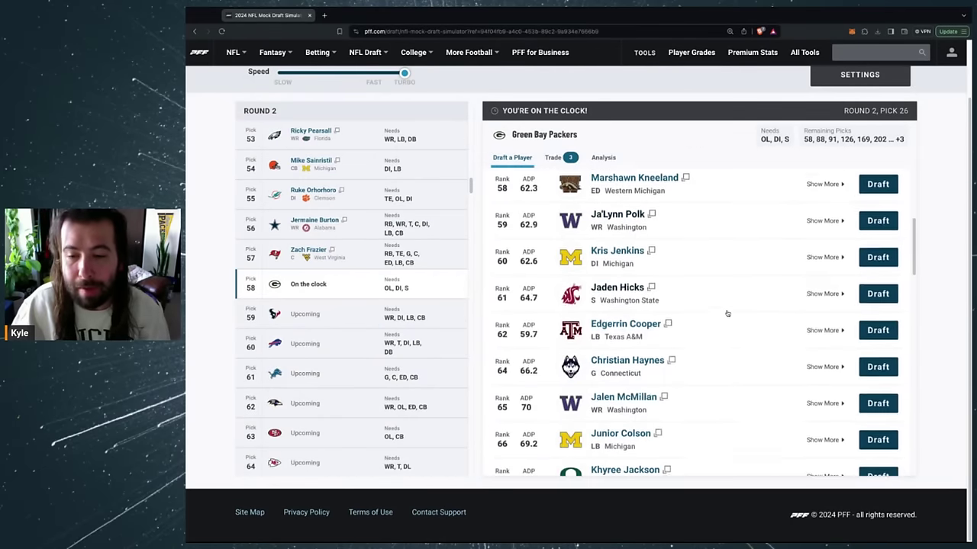
scroll(727, 313, down, 1)
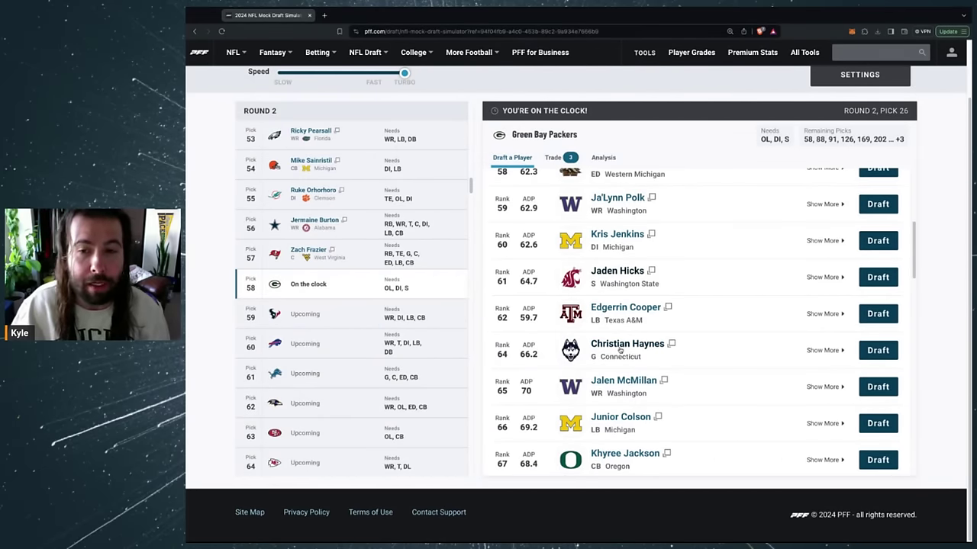
click(620, 349)
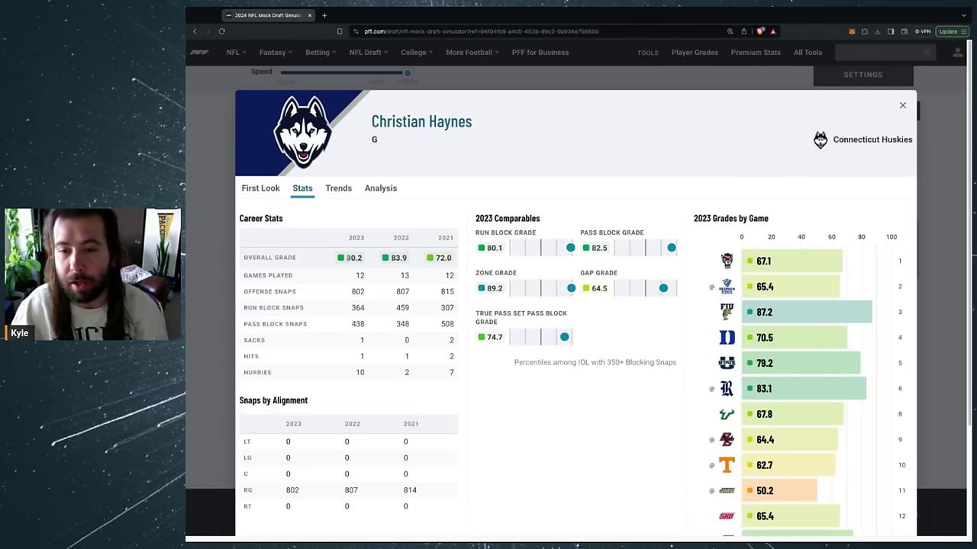
scroll(348, 257, down, 1)
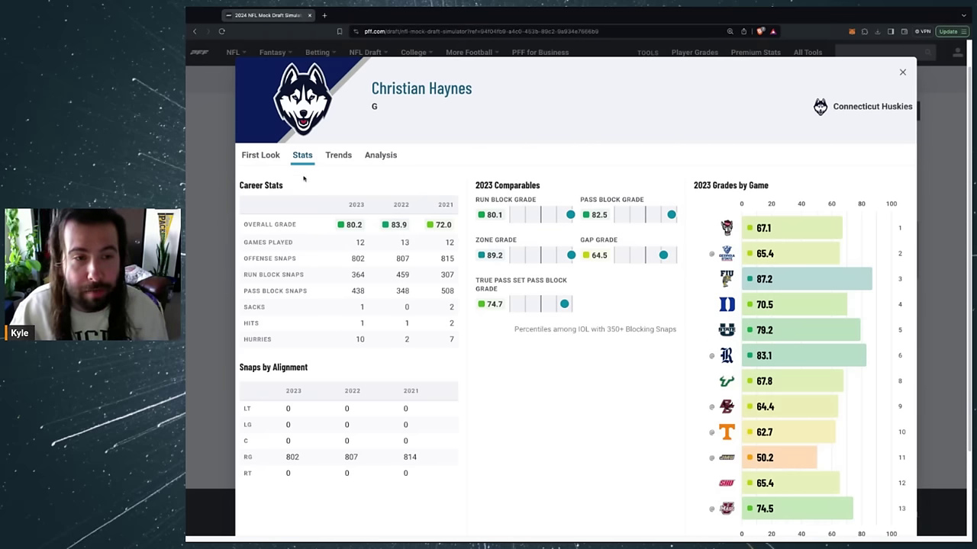
click(260, 155)
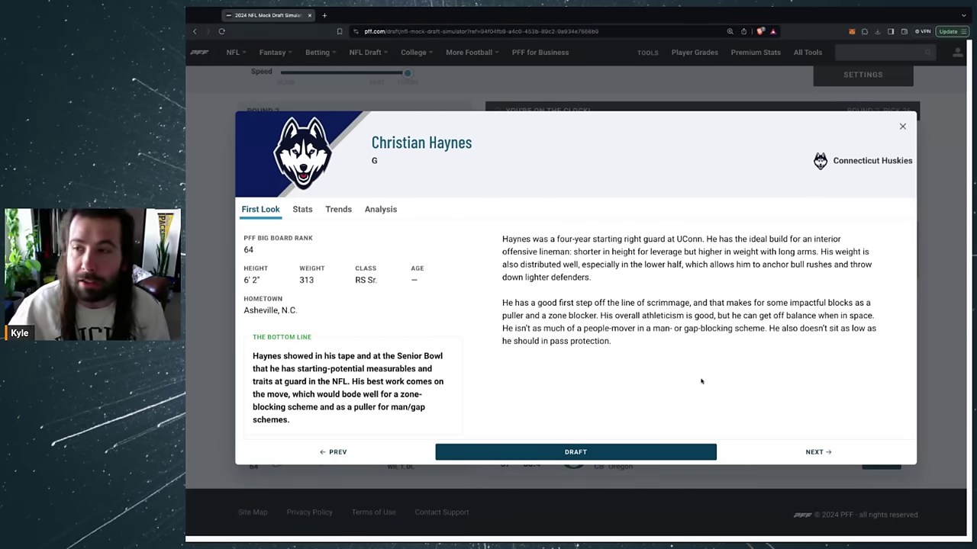
click(901, 128)
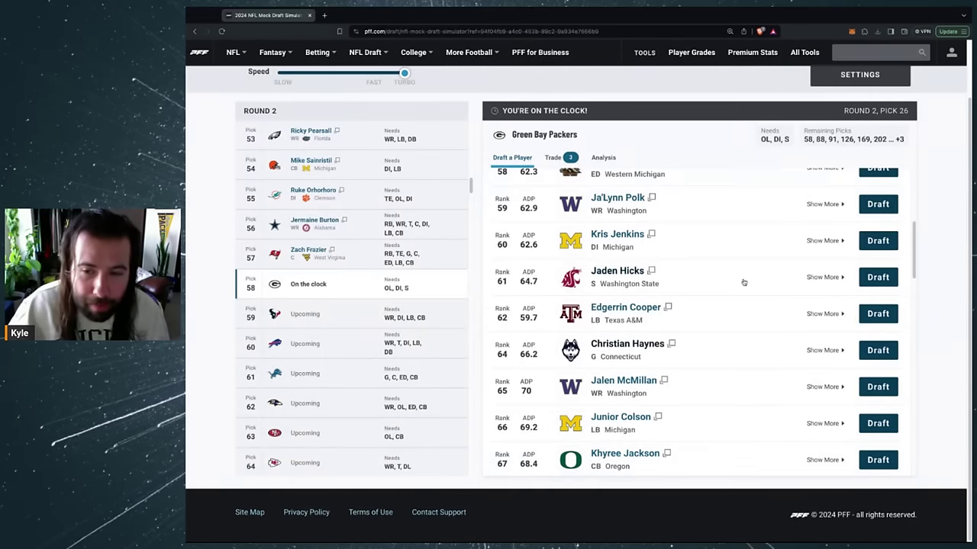
- Draft safety Jaden Hicks from Washington State for the Green Bay Packers at pick 58
click(876, 277)
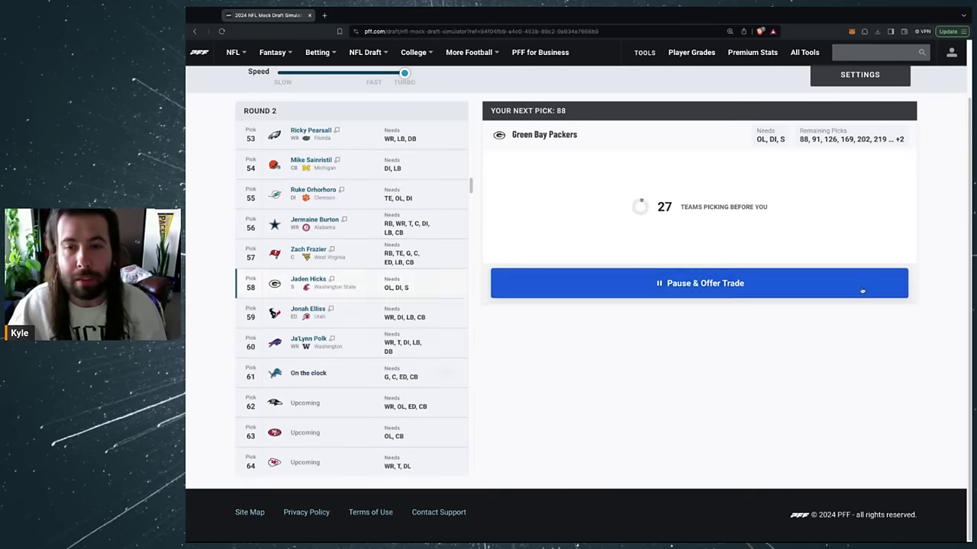